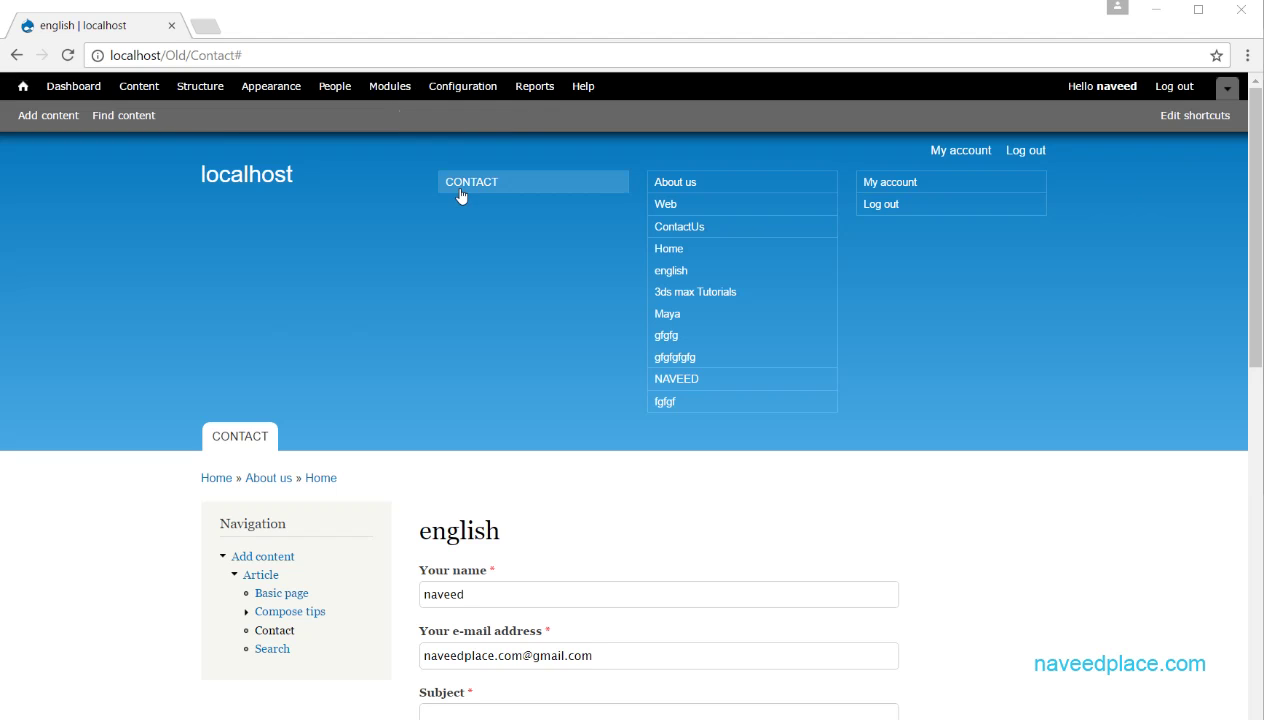
Review the Block core module's entry and description in the Modules list, then close the list
click(396, 97)
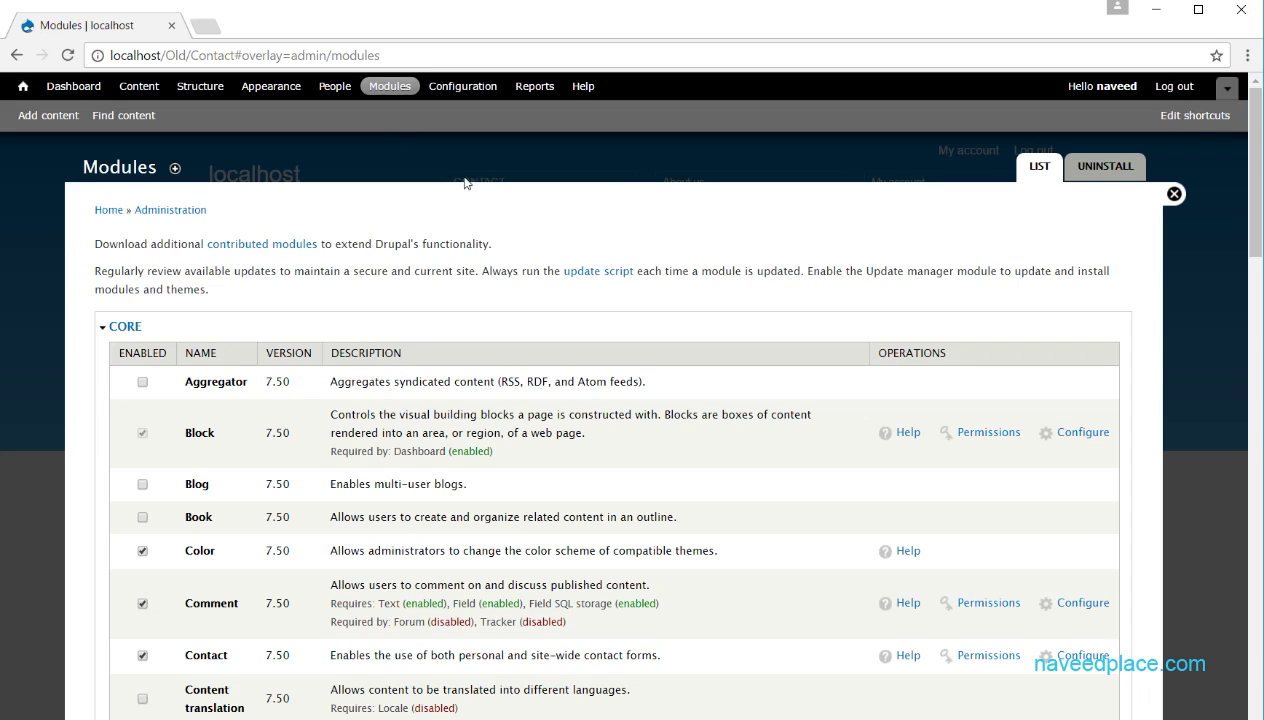
drag(1257, 130, 1238, 104)
mouse_move(1256, 240)
mouse_down()
mouse_move(1258, 577)
mouse_move(1243, 699)
mouse_move(1256, 250)
mouse_up()
drag(181, 432, 220, 437)
drag(337, 414, 506, 460)
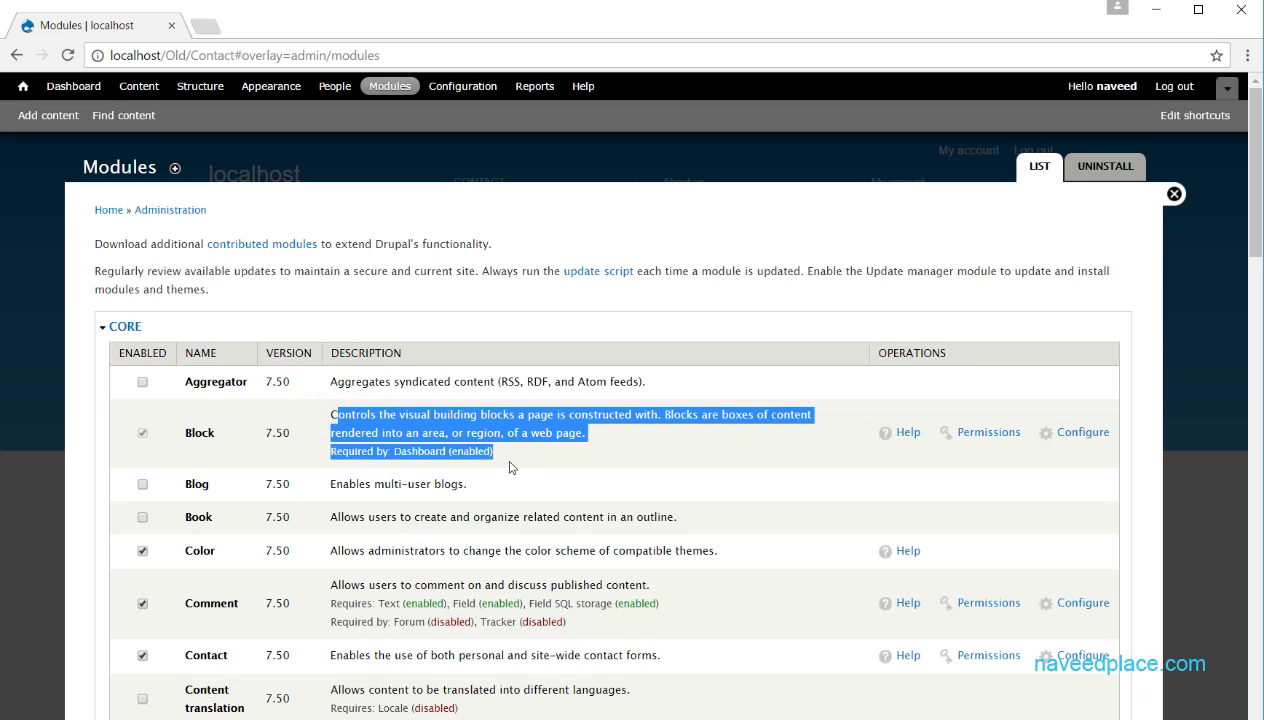
click(1174, 194)
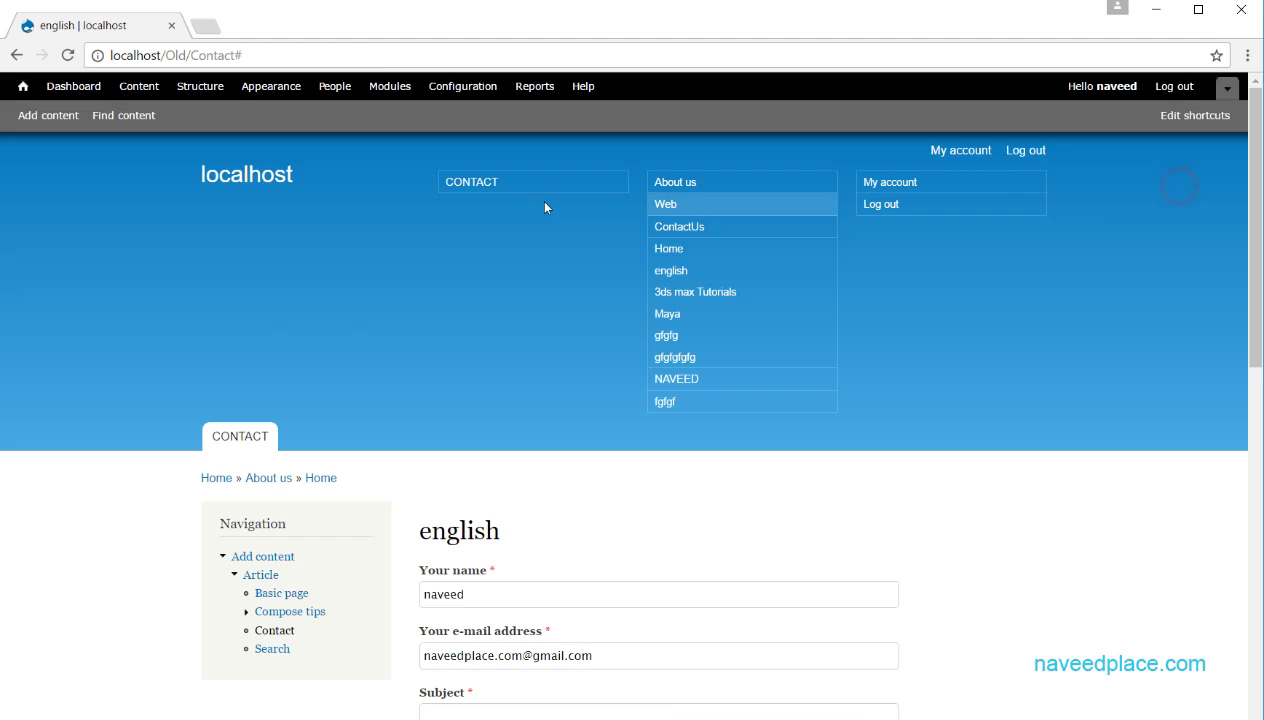
Display the block region demonstration for the Bartik theme and examine its Header region
click(213, 90)
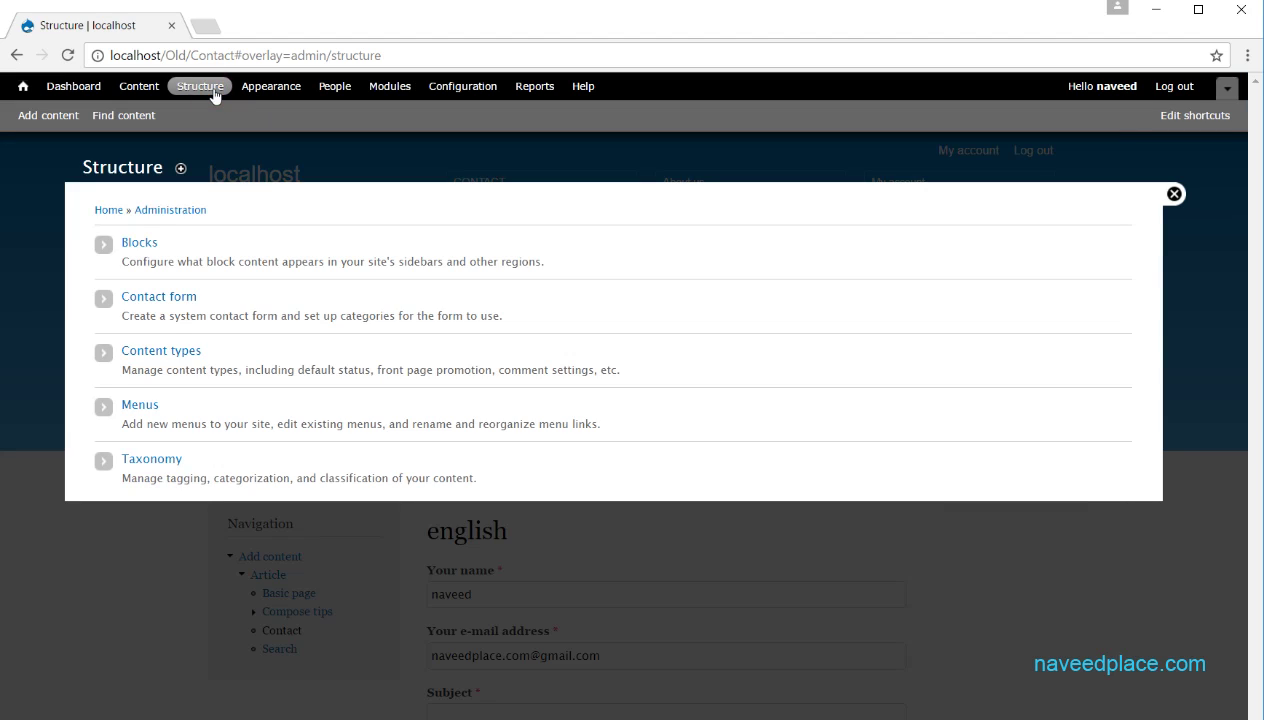
click(138, 245)
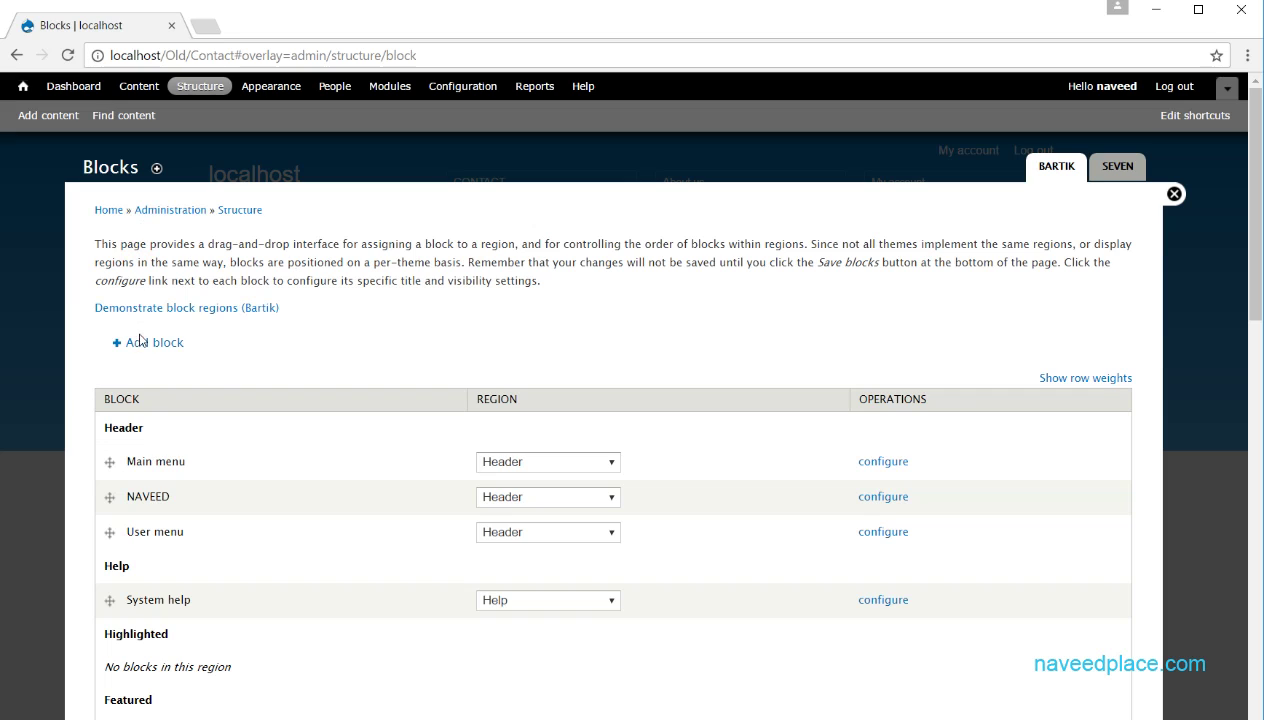
click(147, 314)
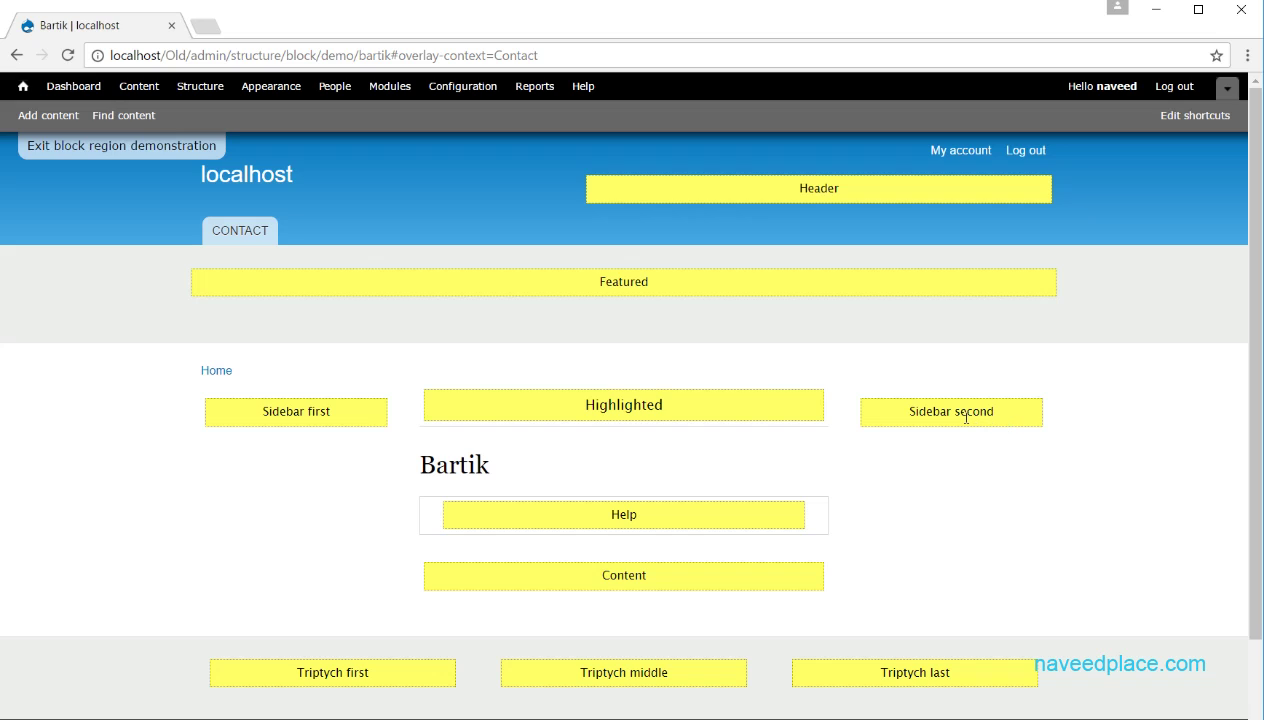
double_click(818, 189)
Review the Blog, Book and Color core modules in the Modules list, then close the list
click(381, 89)
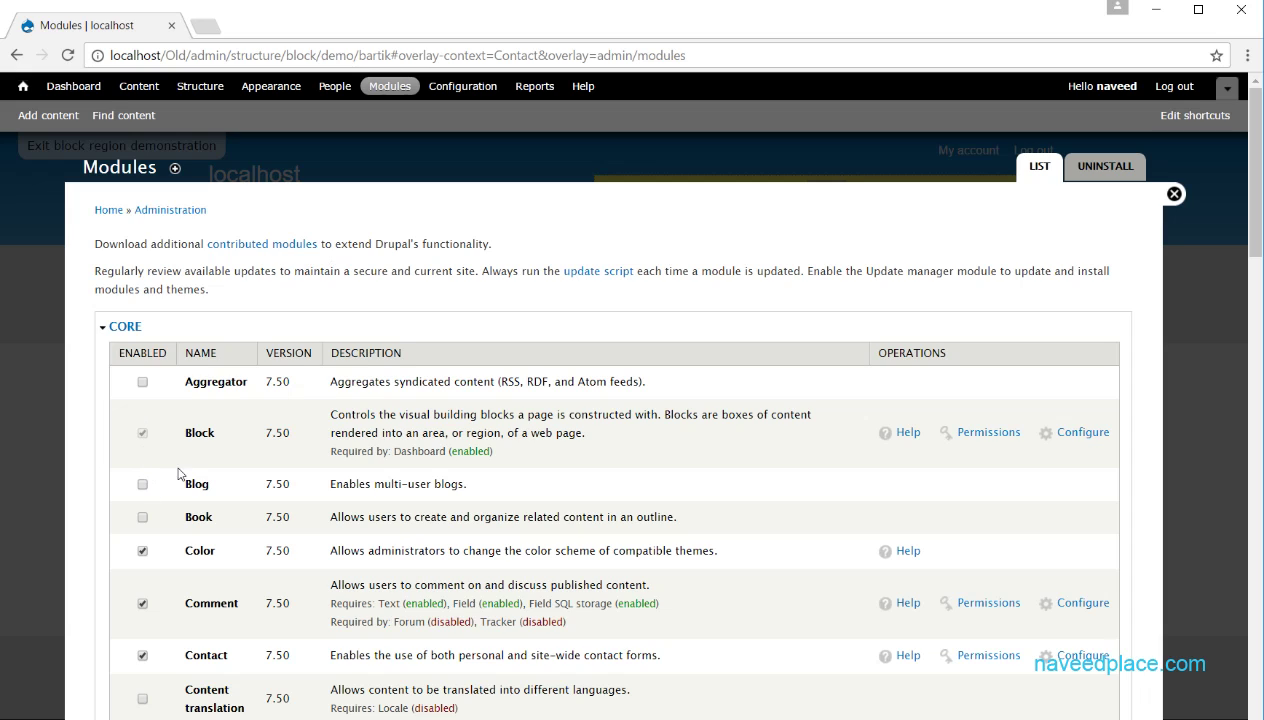
drag(1257, 157, 1257, 204)
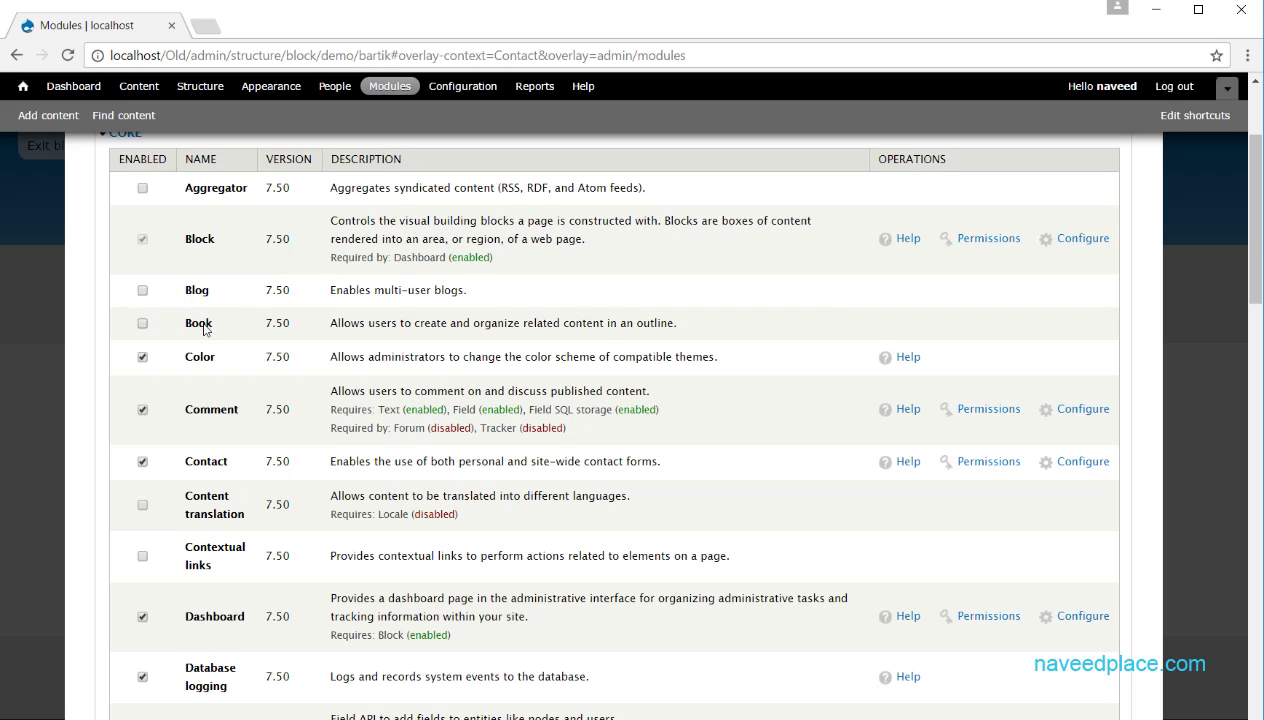
click(203, 30)
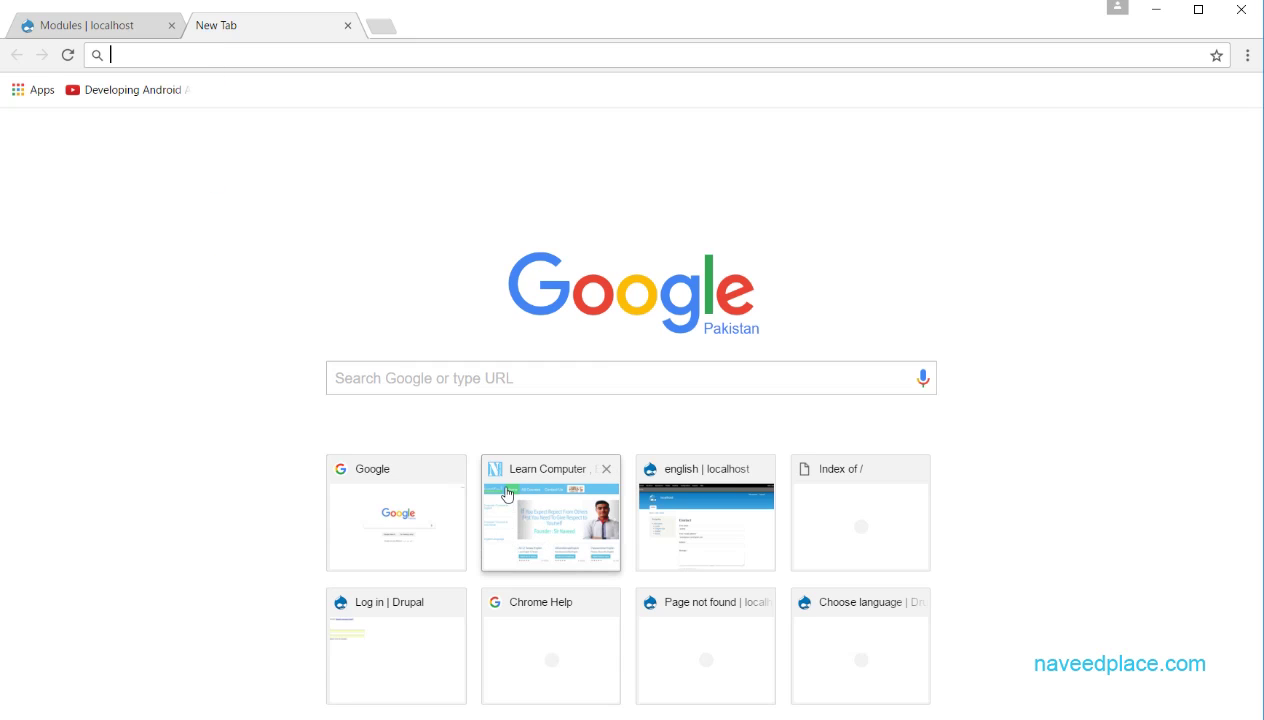
click(126, 27)
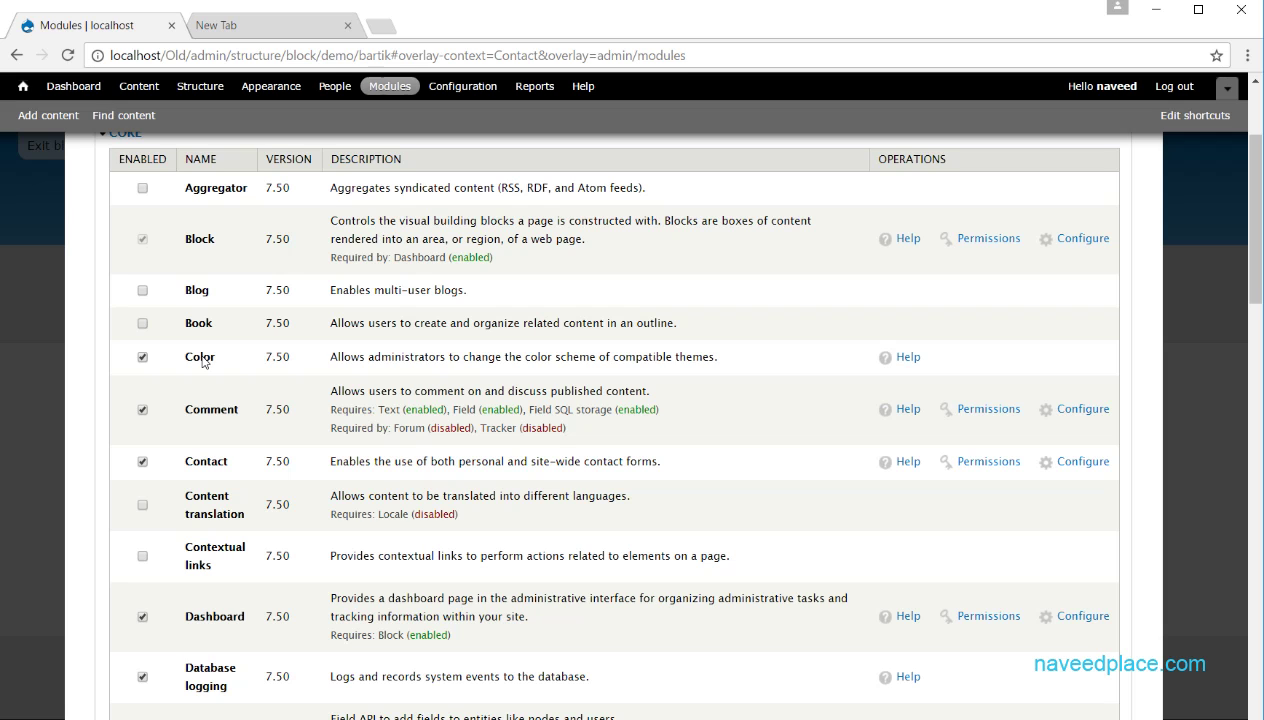
scroll(409, 330, up, 2)
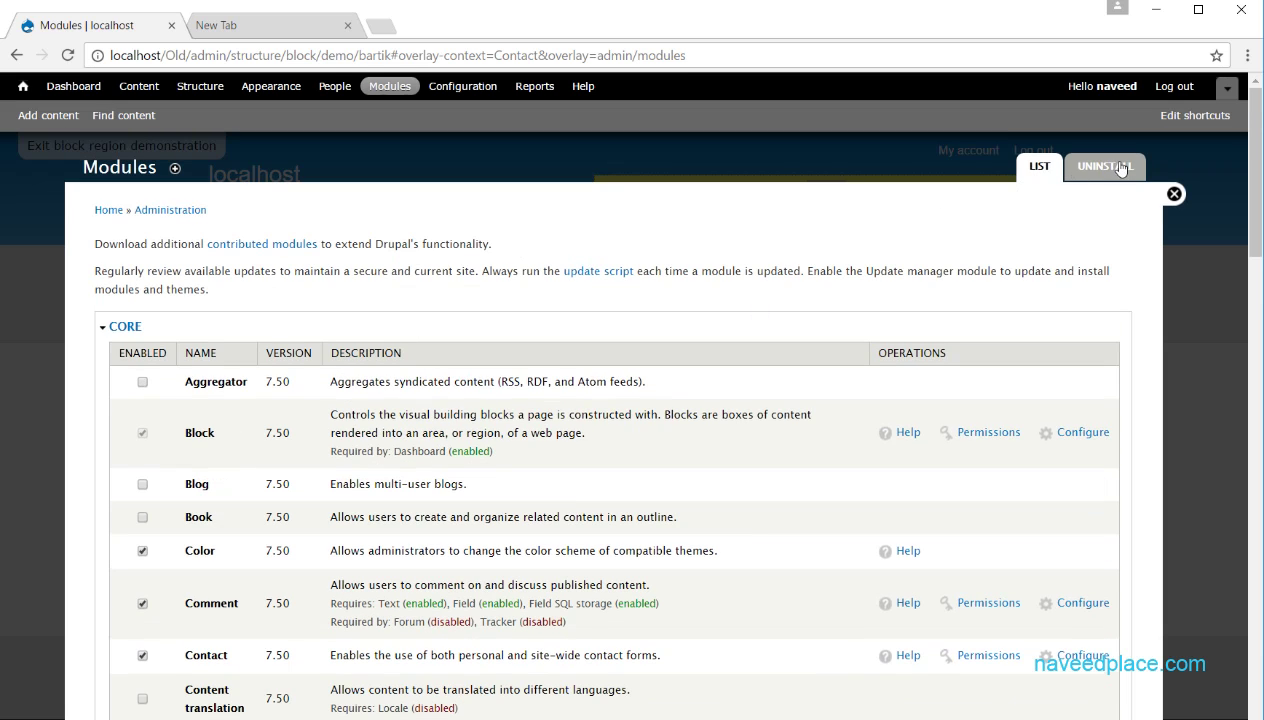
click(1174, 193)
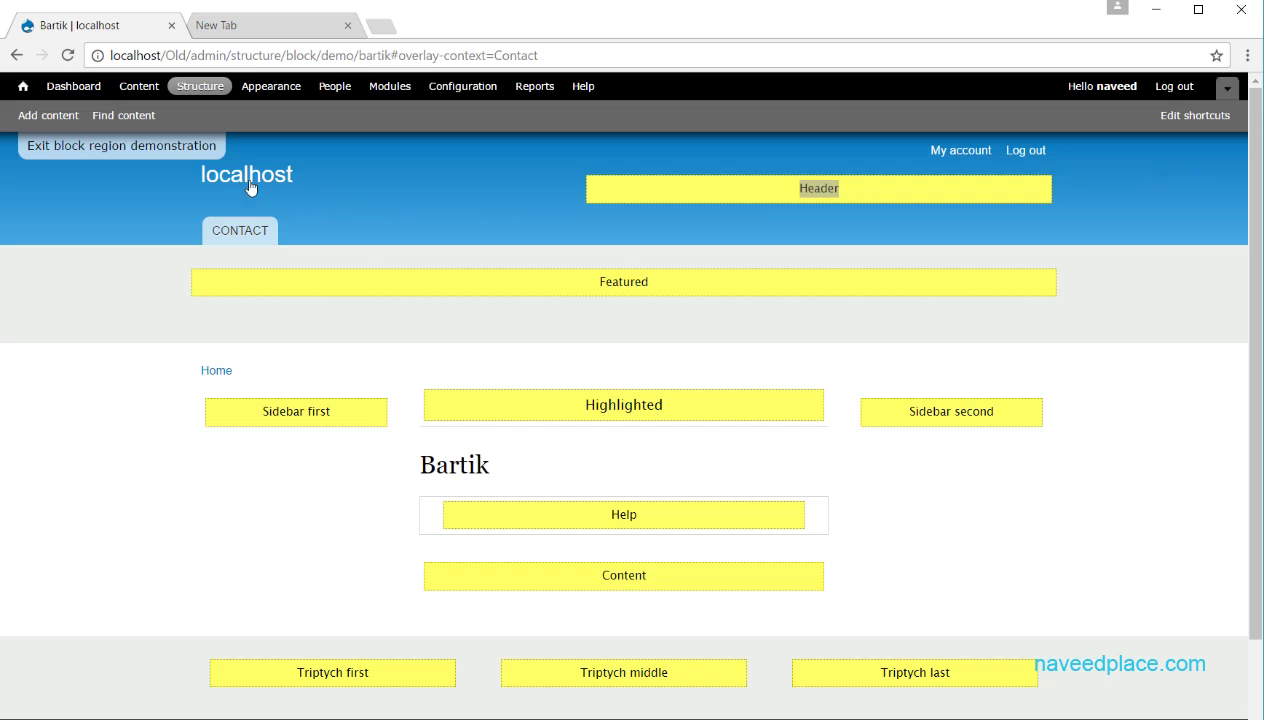
View the Bartik theme's color scheme settings and close them without changes
click(277, 89)
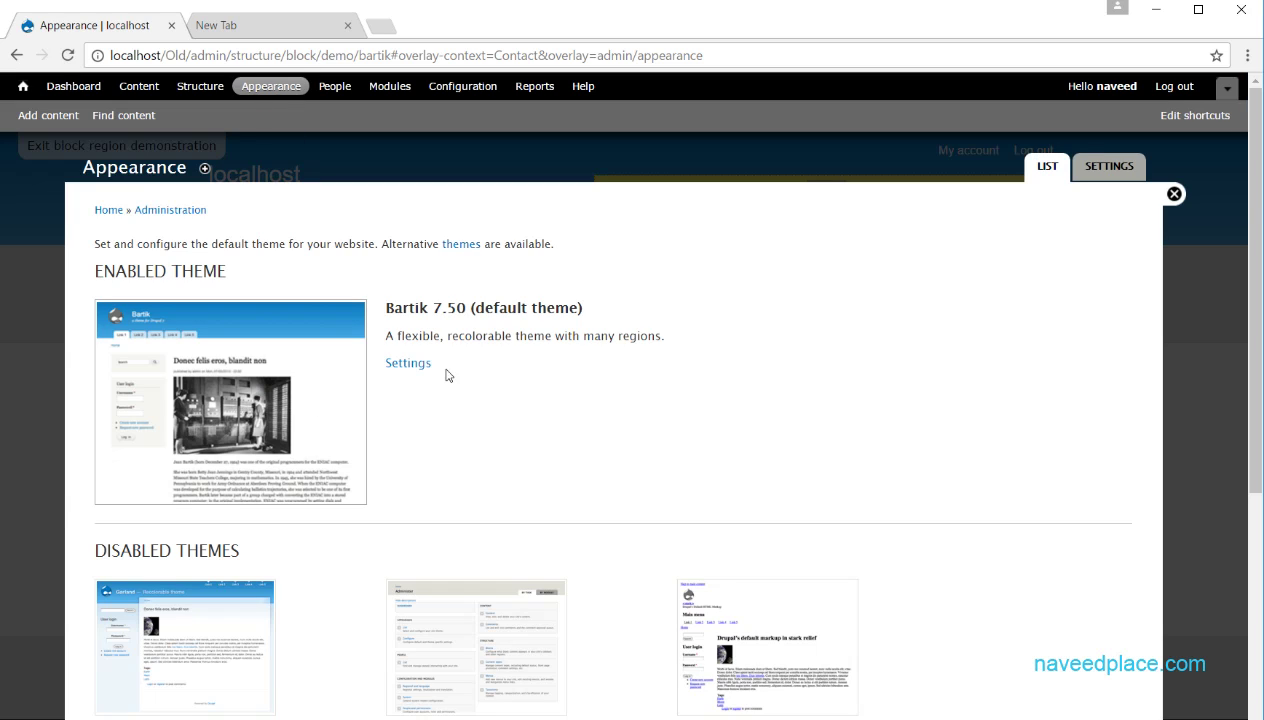
click(412, 366)
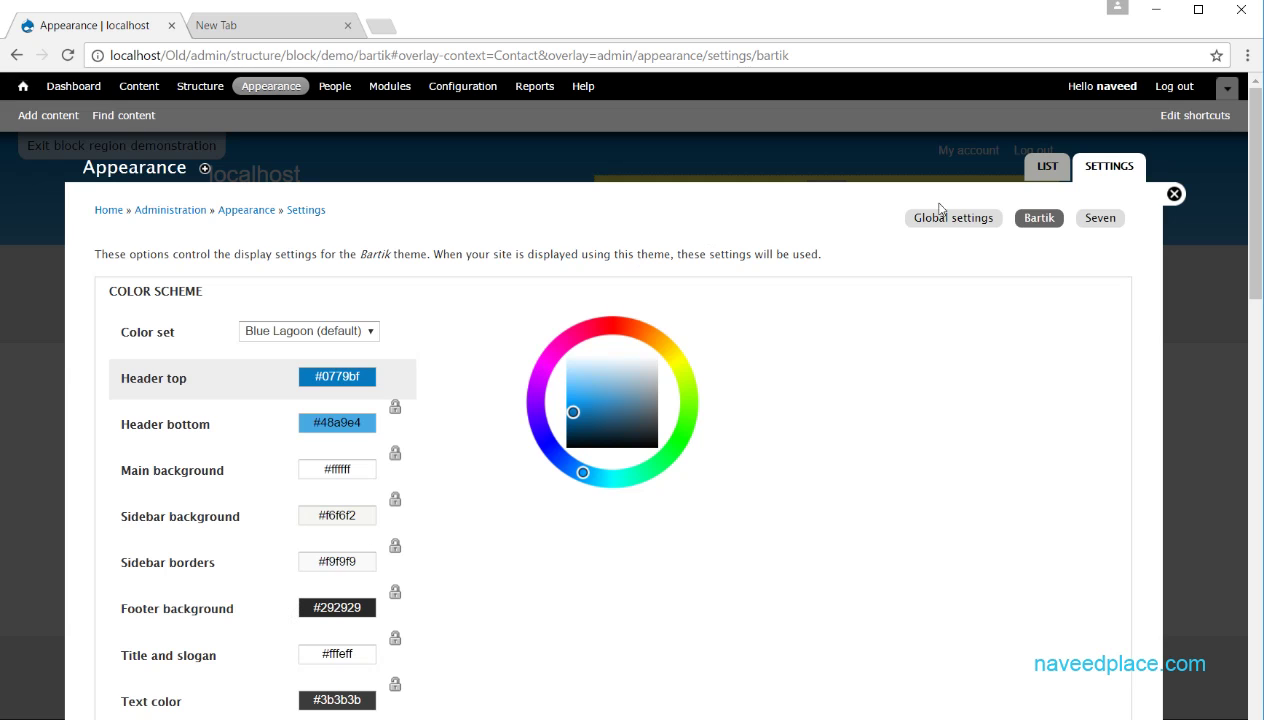
click(1172, 194)
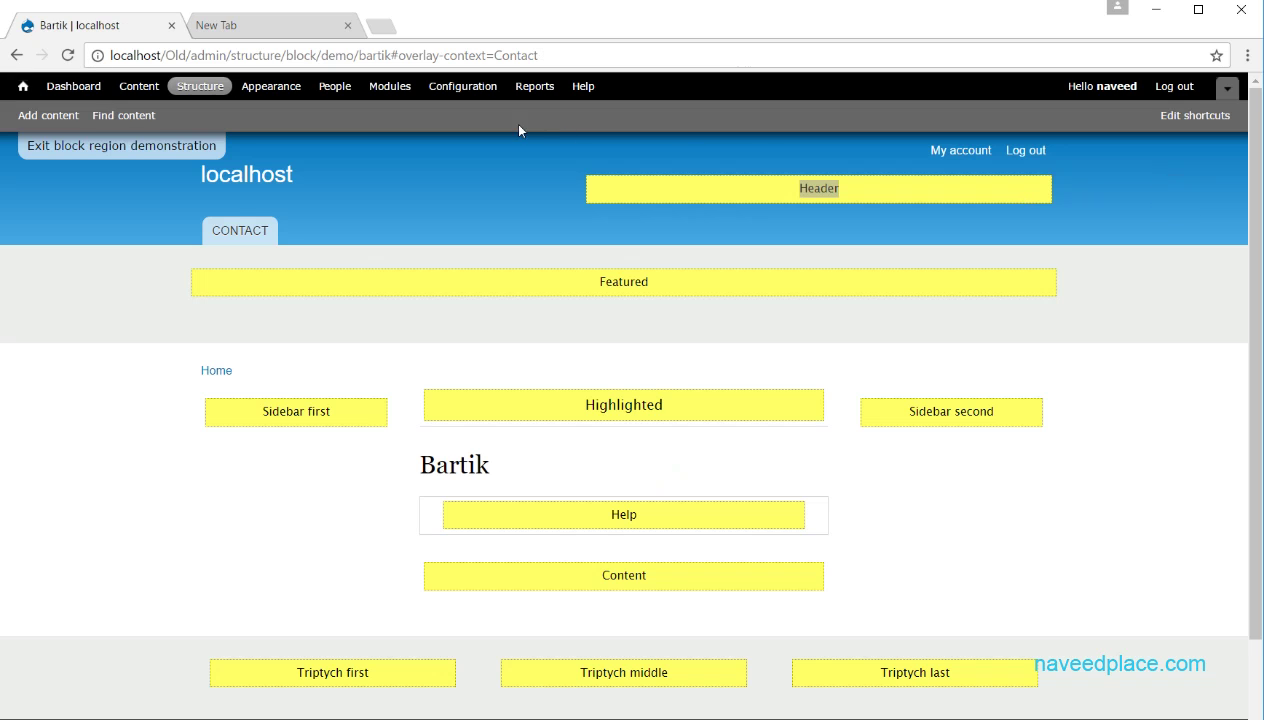
Examine the Comment, Contact and Content translation entries in the core Modules list, then close it
click(404, 92)
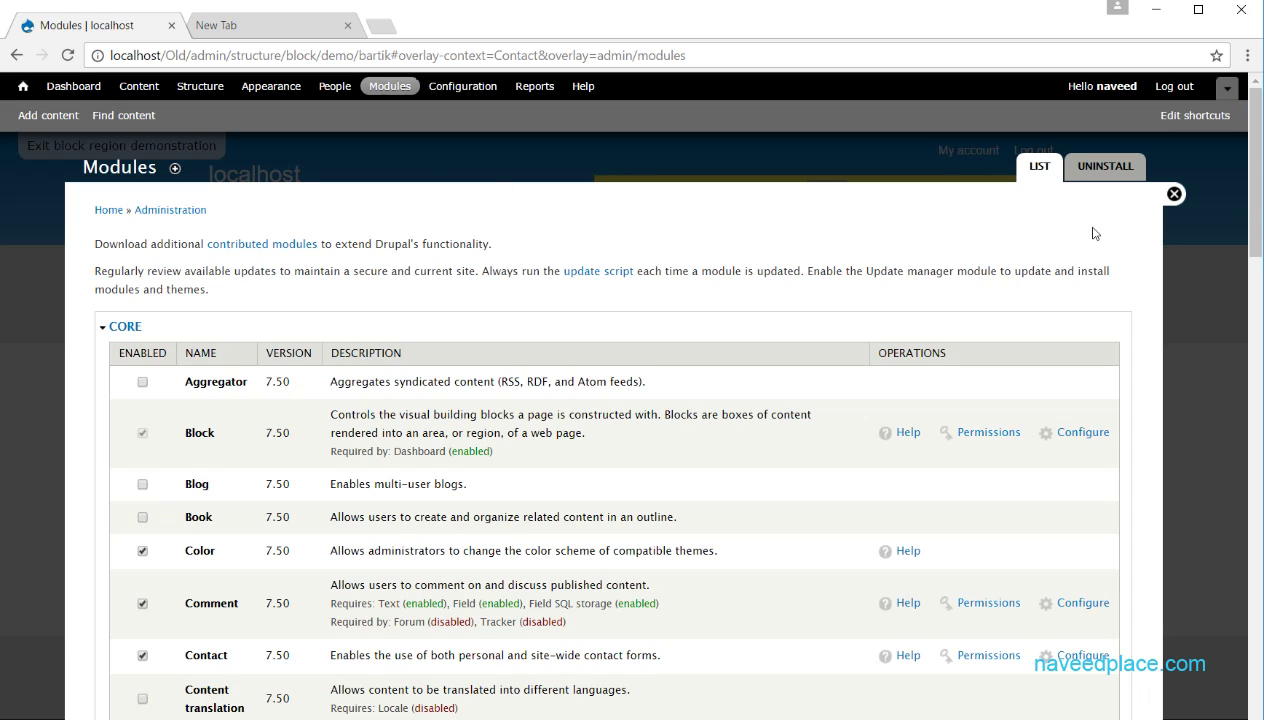
click(1174, 194)
scroll(350, 519, down, 3)
scroll(360, 140, up, 3)
click(391, 87)
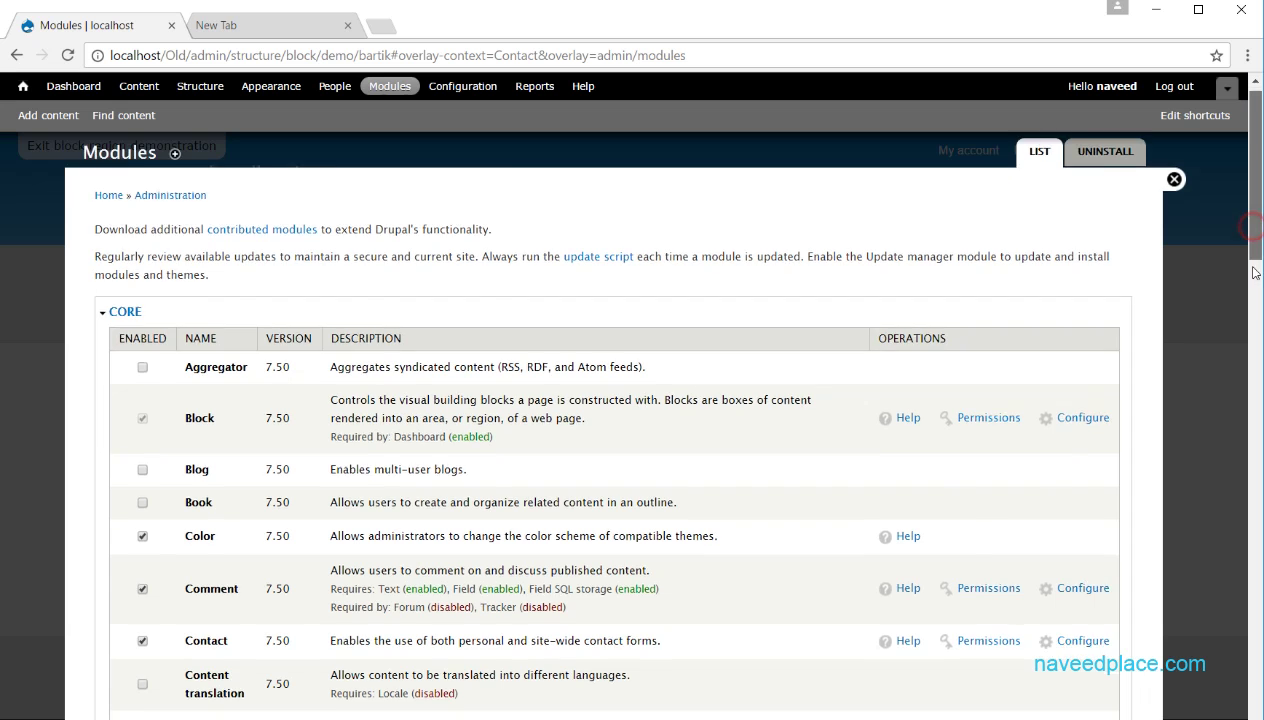
scroll(1240, 240, down, 3)
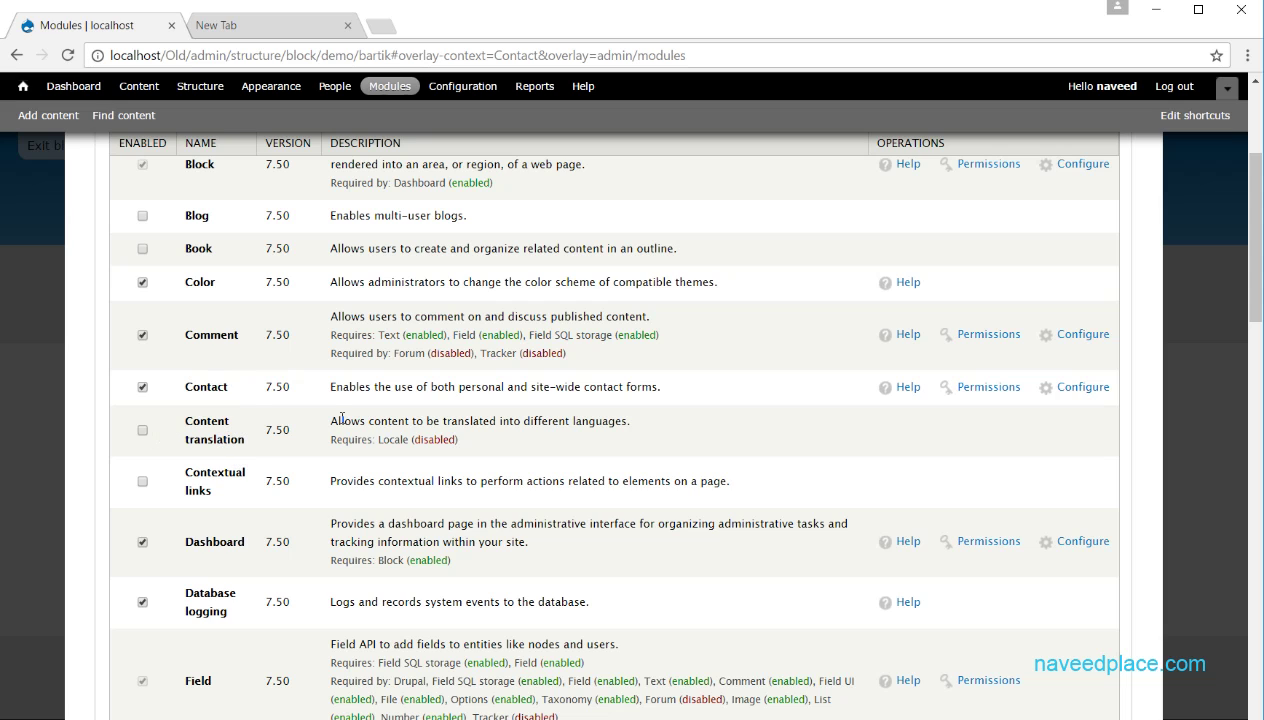
scroll(341, 420, up, 3)
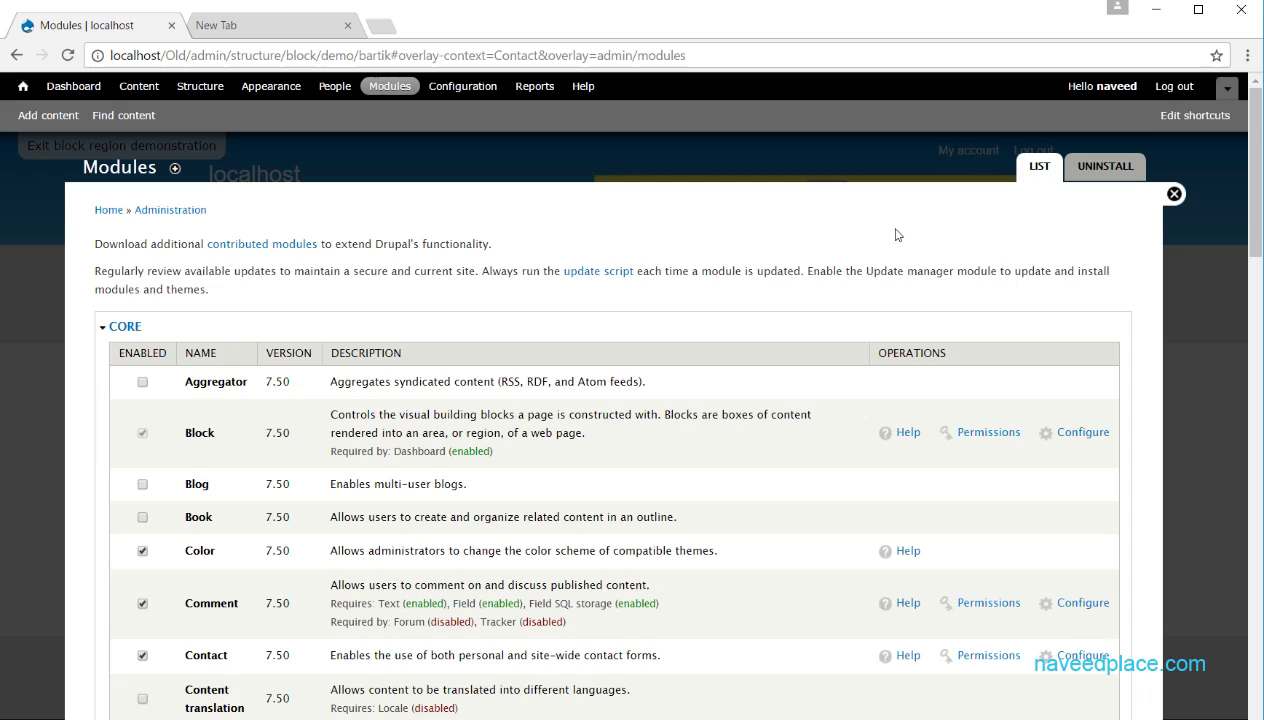
click(1152, 180)
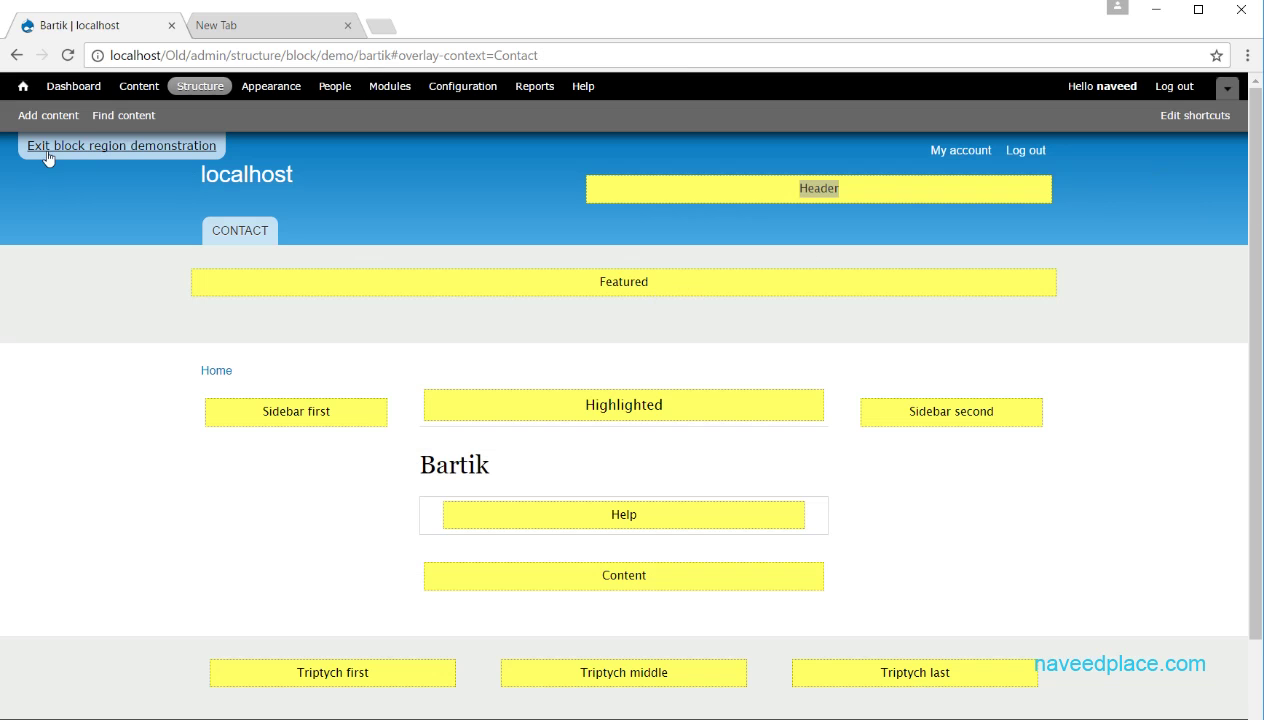
Exit the block region demonstration, close the Blocks page and look over the site's contact form
click(85, 147)
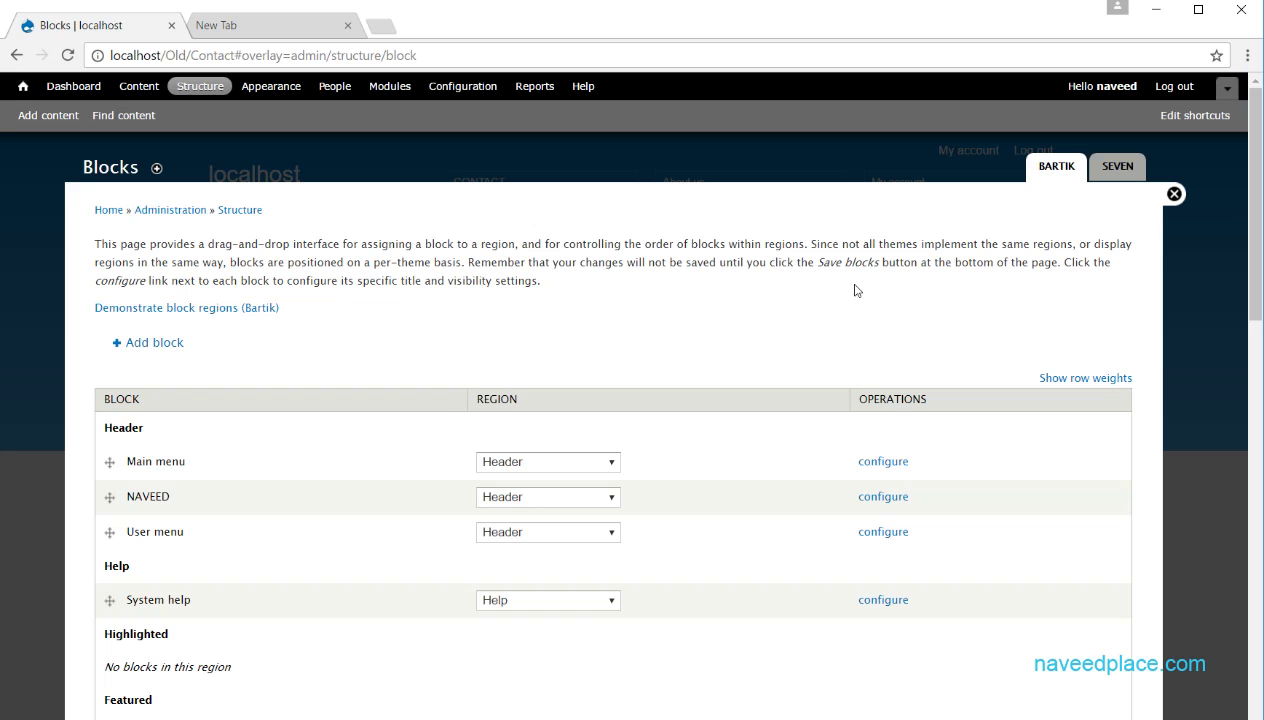
click(1166, 200)
scroll(486, 545, down, 6)
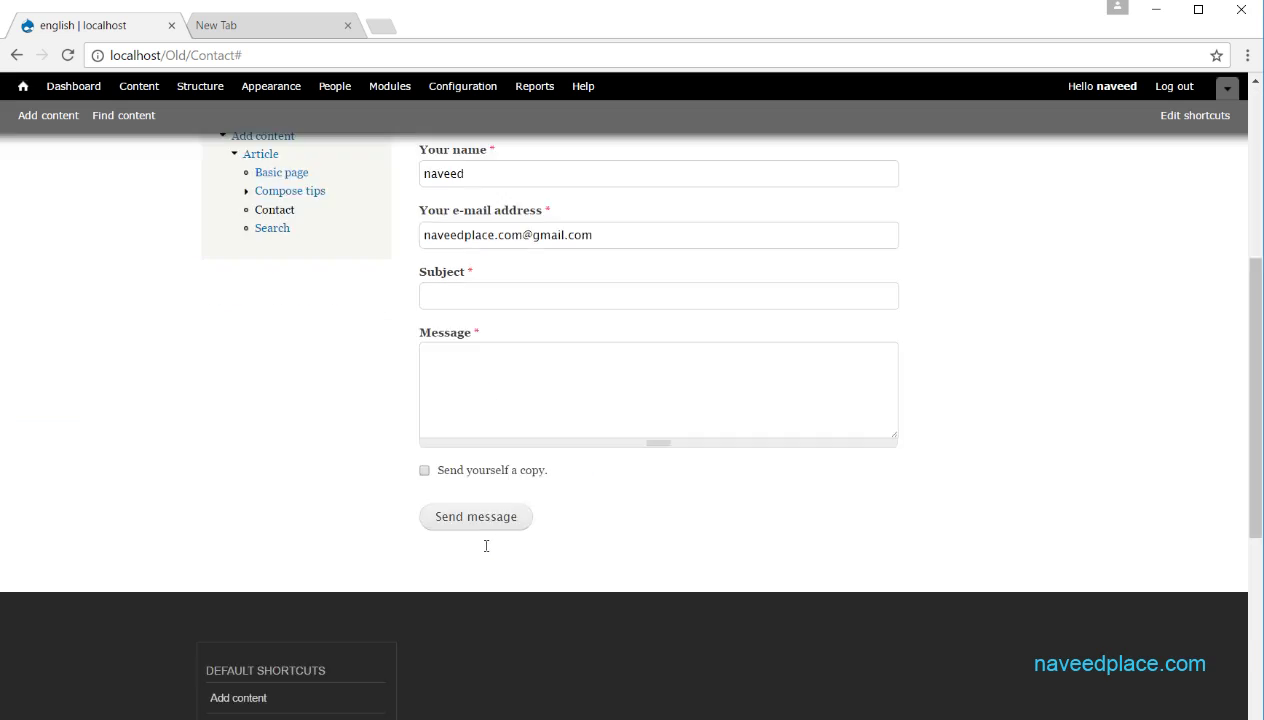
scroll(486, 550, up, 6)
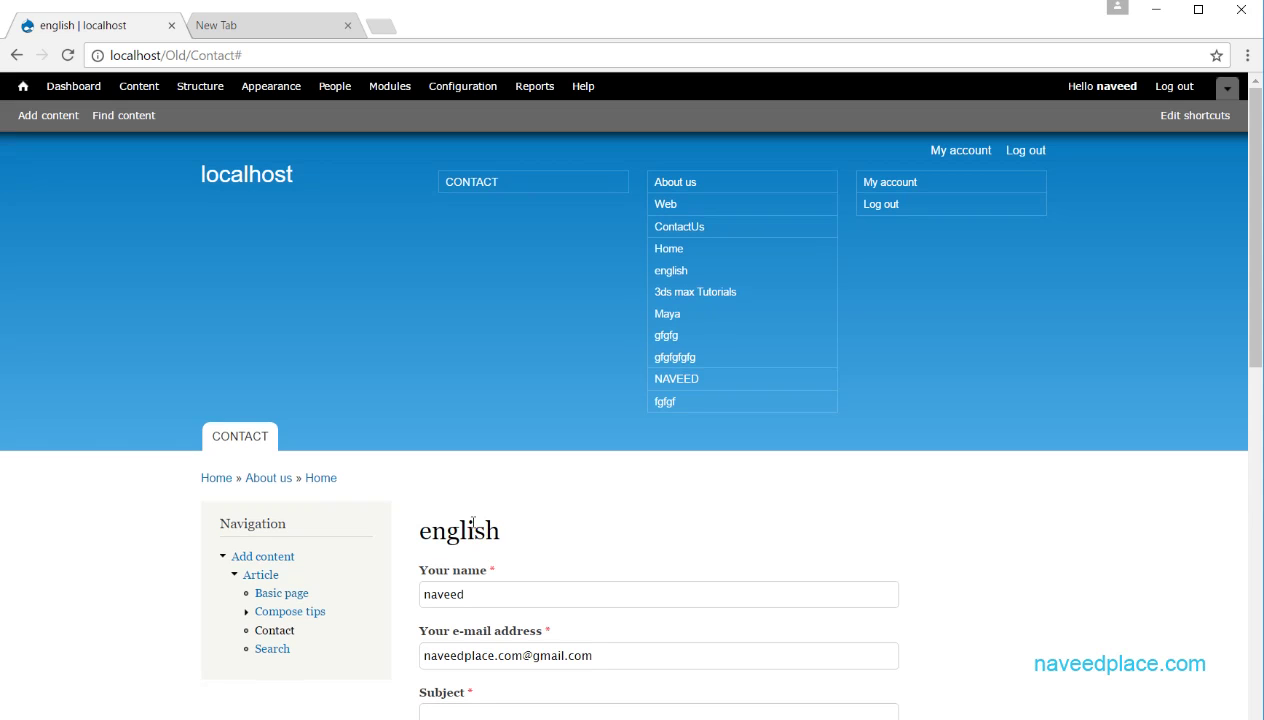
Open the Modules list at the Content translation and Contextual links entries
click(383, 90)
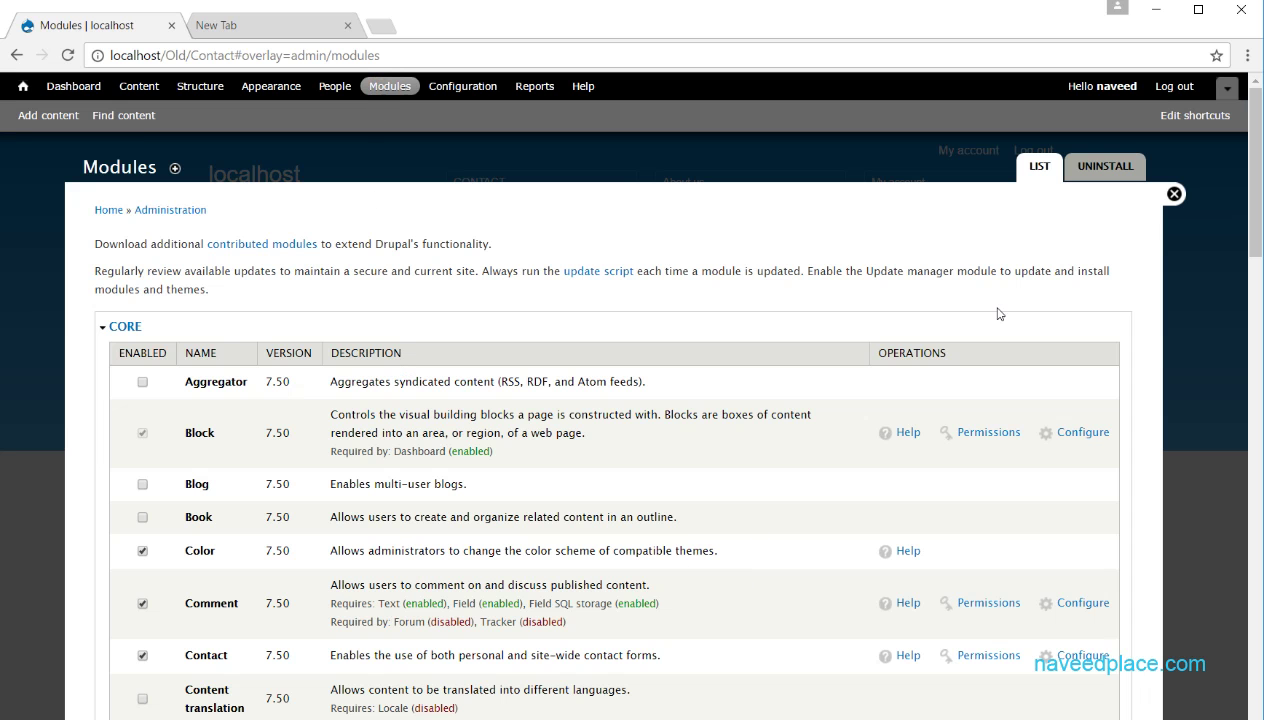
scroll(830, 238, down, 5)
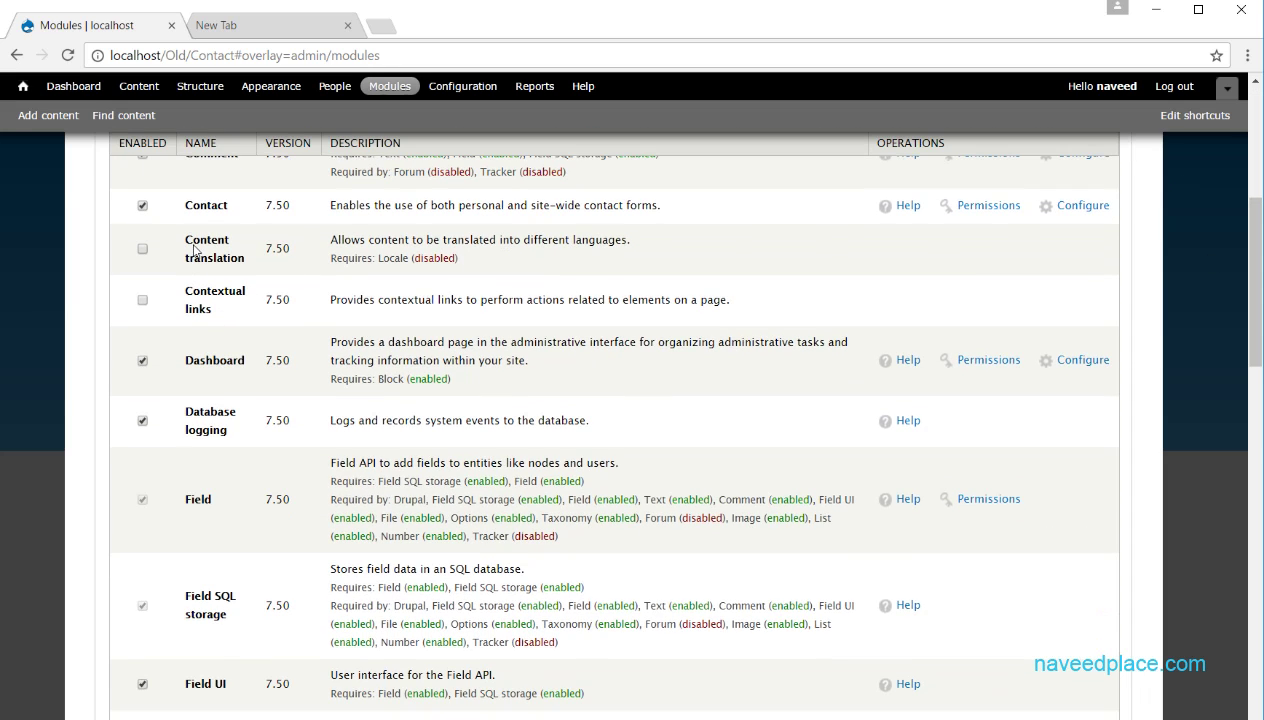
click(143, 249)
click(147, 251)
click(136, 251)
click(137, 251)
Enable the Contextual links core module, save the module configuration and return to the contact page
click(142, 300)
key(End)
click(150, 677)
key(End)
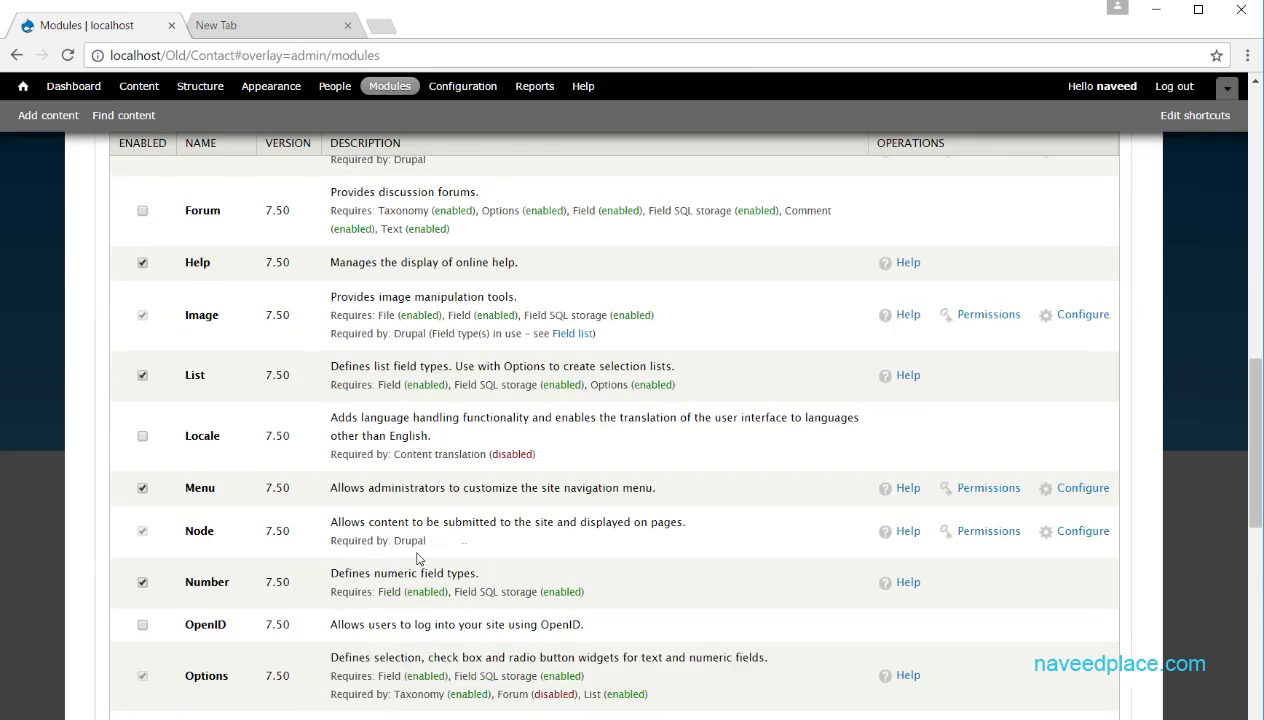
click(192, 677)
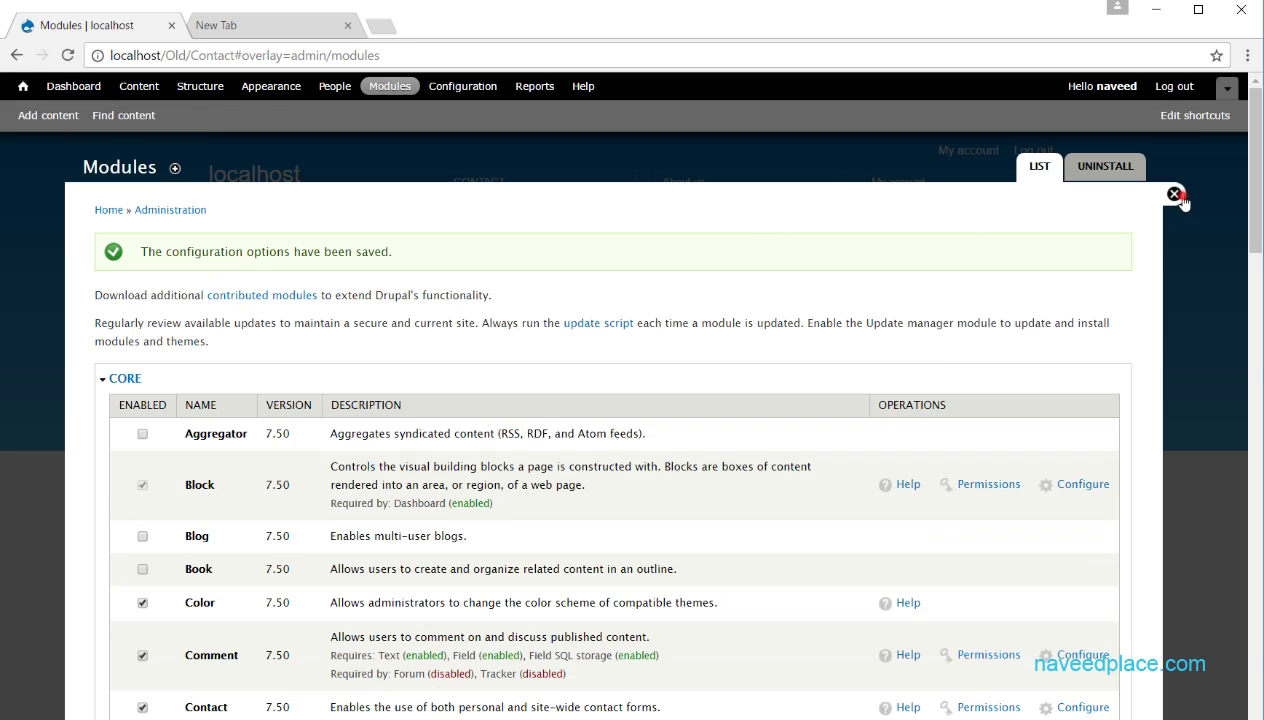
click(1175, 194)
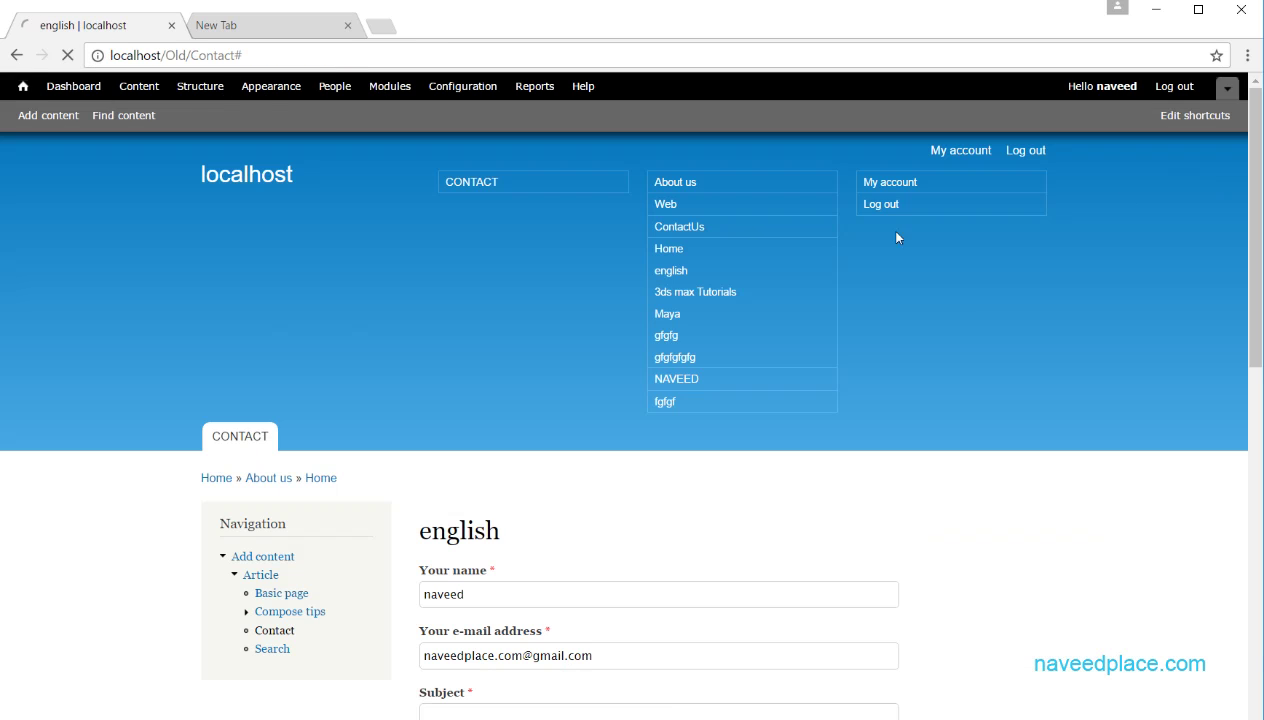
Open the footer search form's block configuration through its contextual link, then close it without changes
drag(1258, 258, 1245, 507)
scroll(457, 511, down, 1)
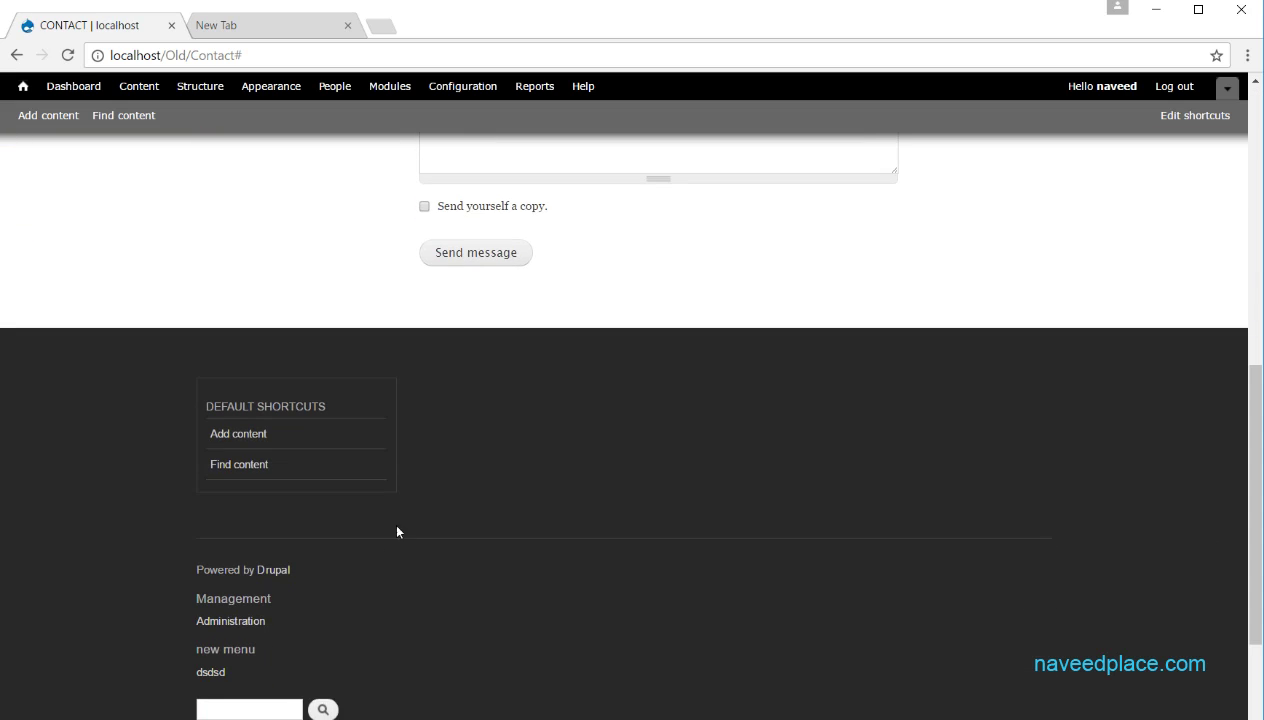
scroll(409, 686, down, 3)
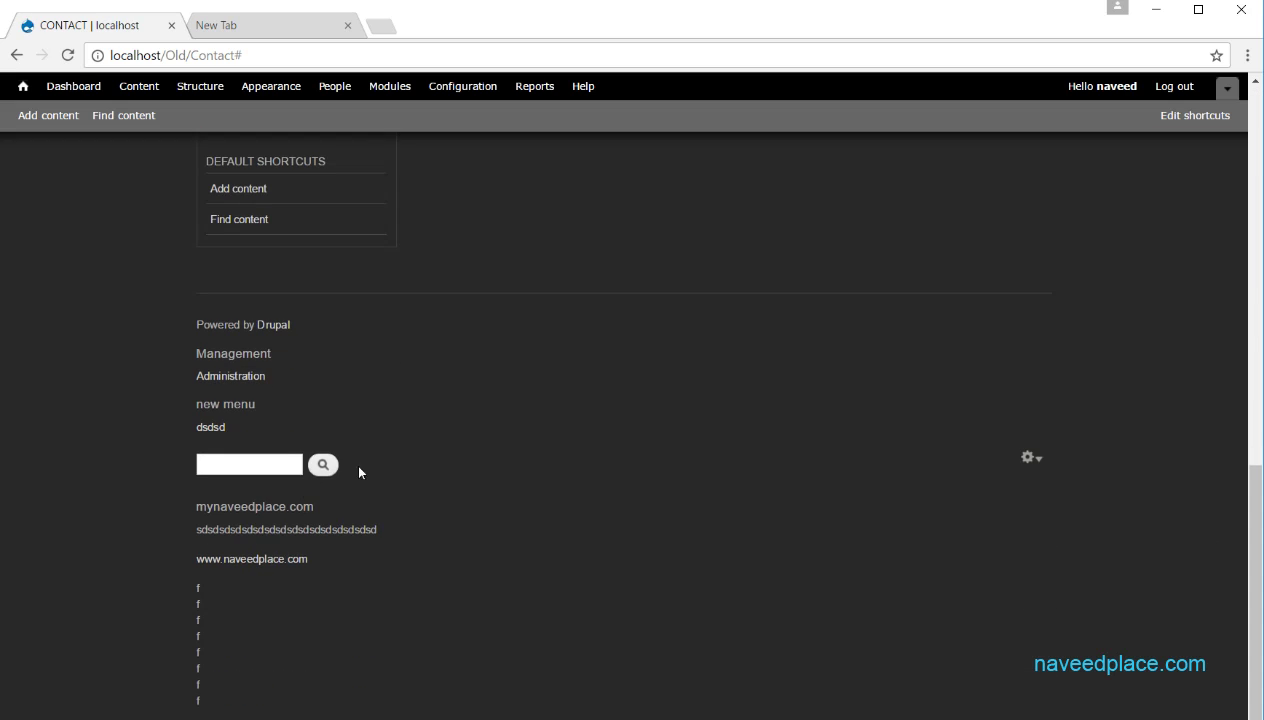
click(1038, 462)
click(1010, 473)
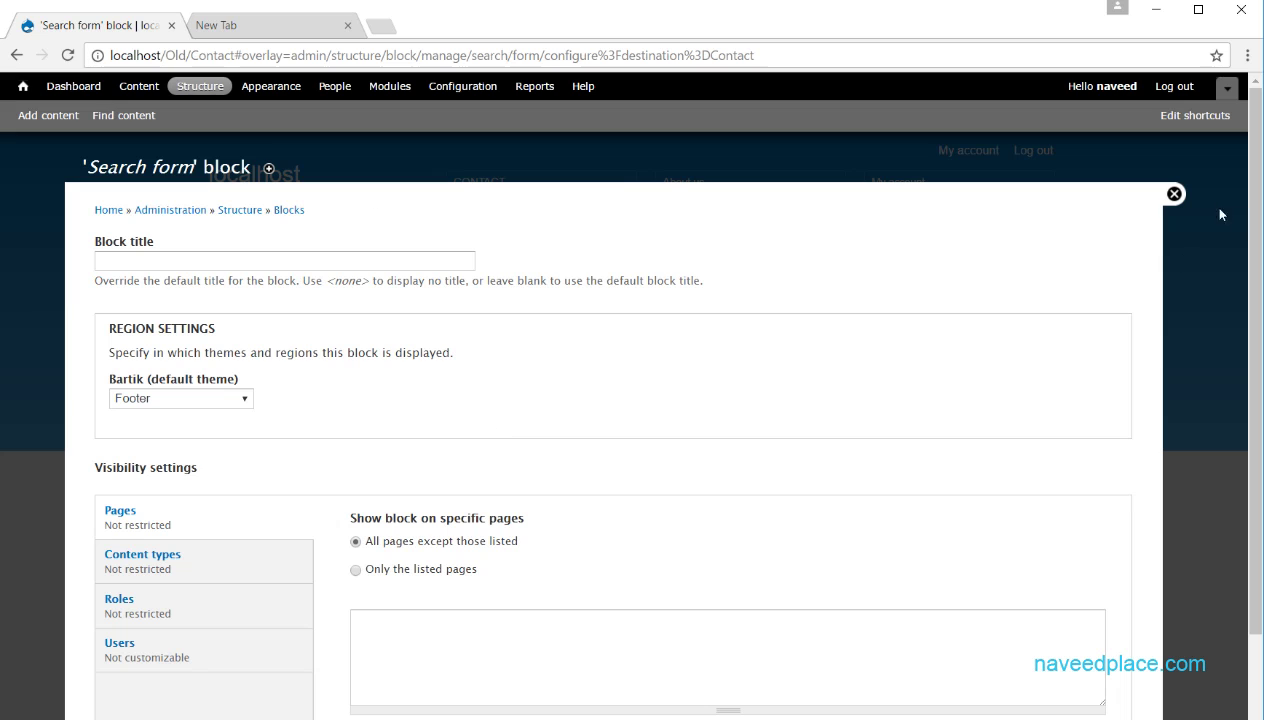
click(1174, 194)
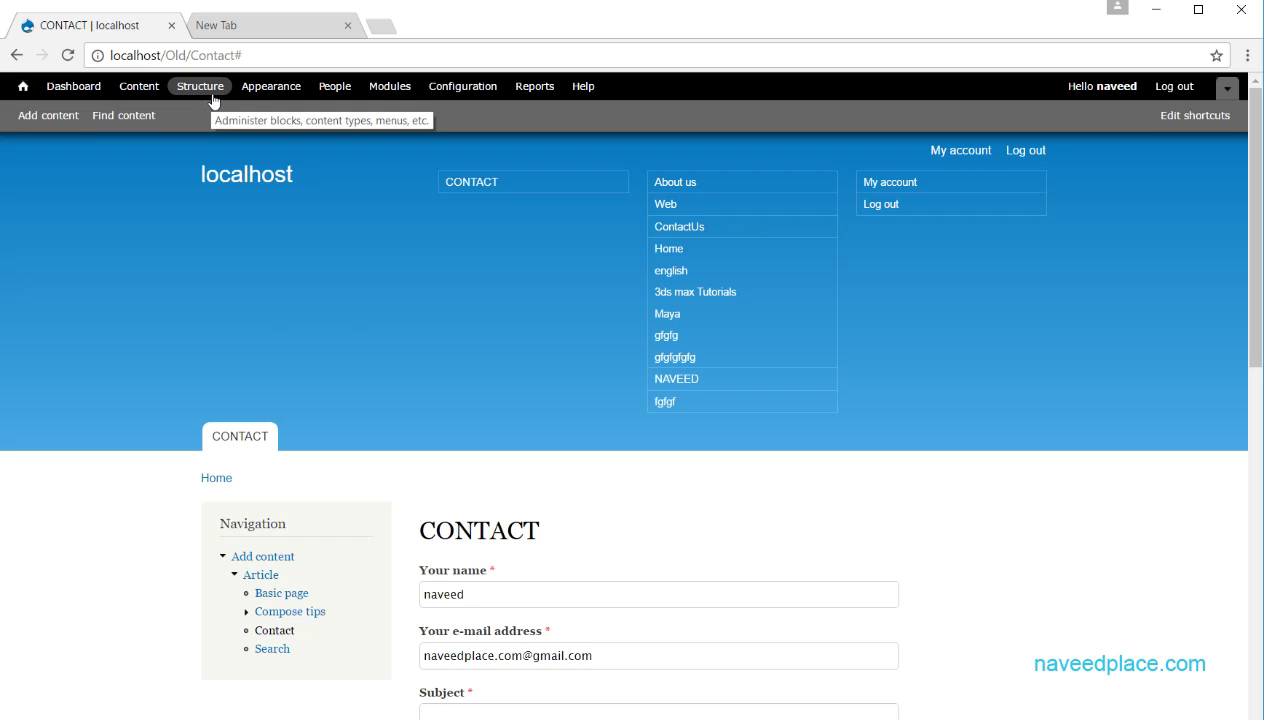
Show the contextual options of the header menu block beginning with About us, then dismiss them
mouse_move(620, 189)
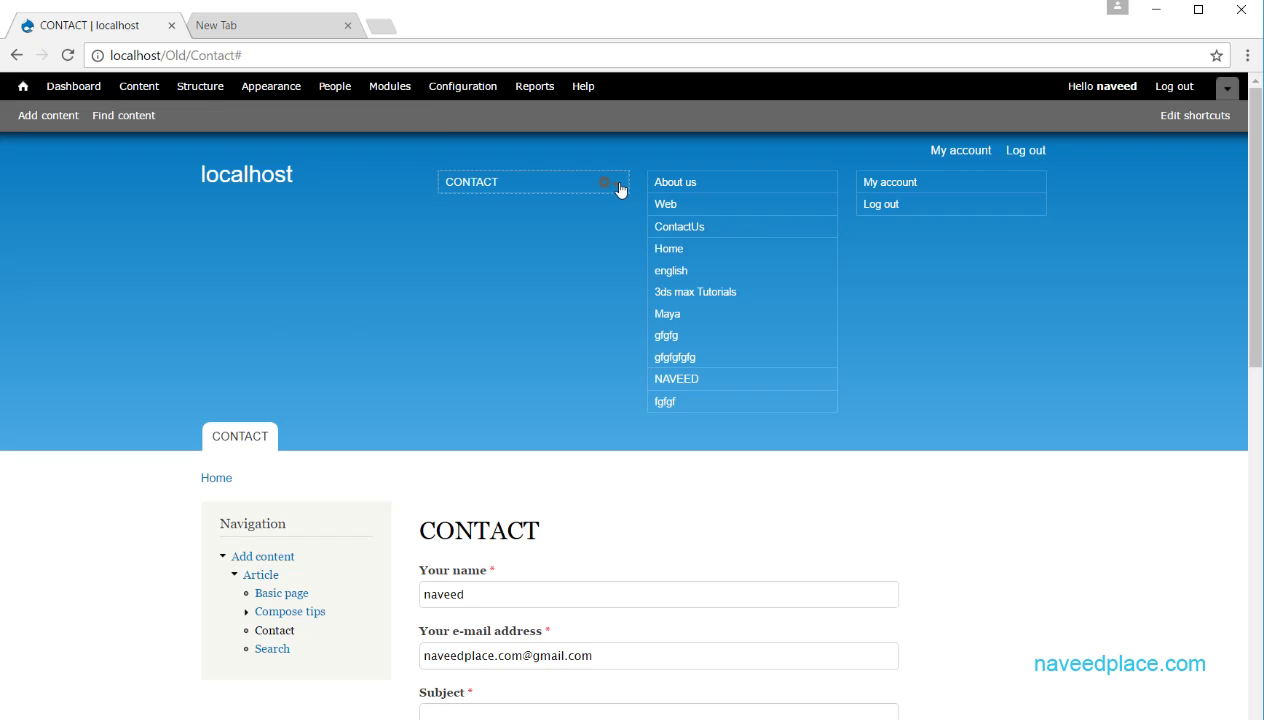
click(822, 186)
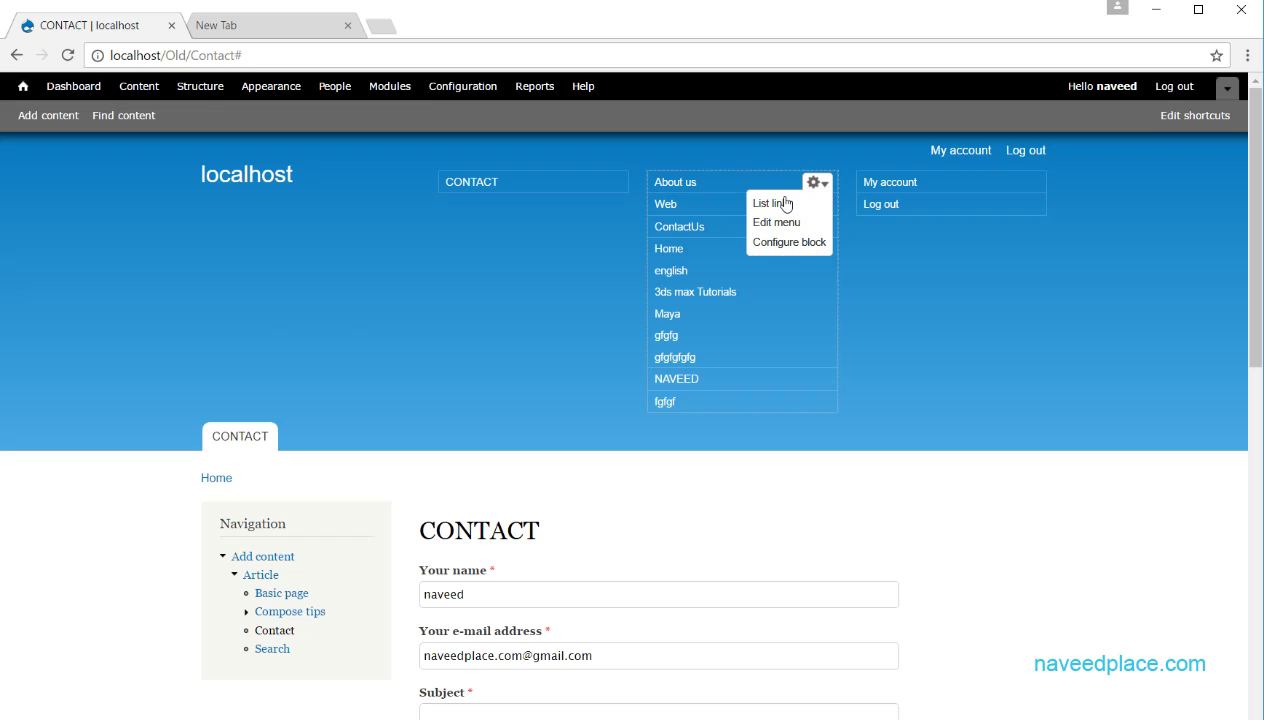
click(516, 314)
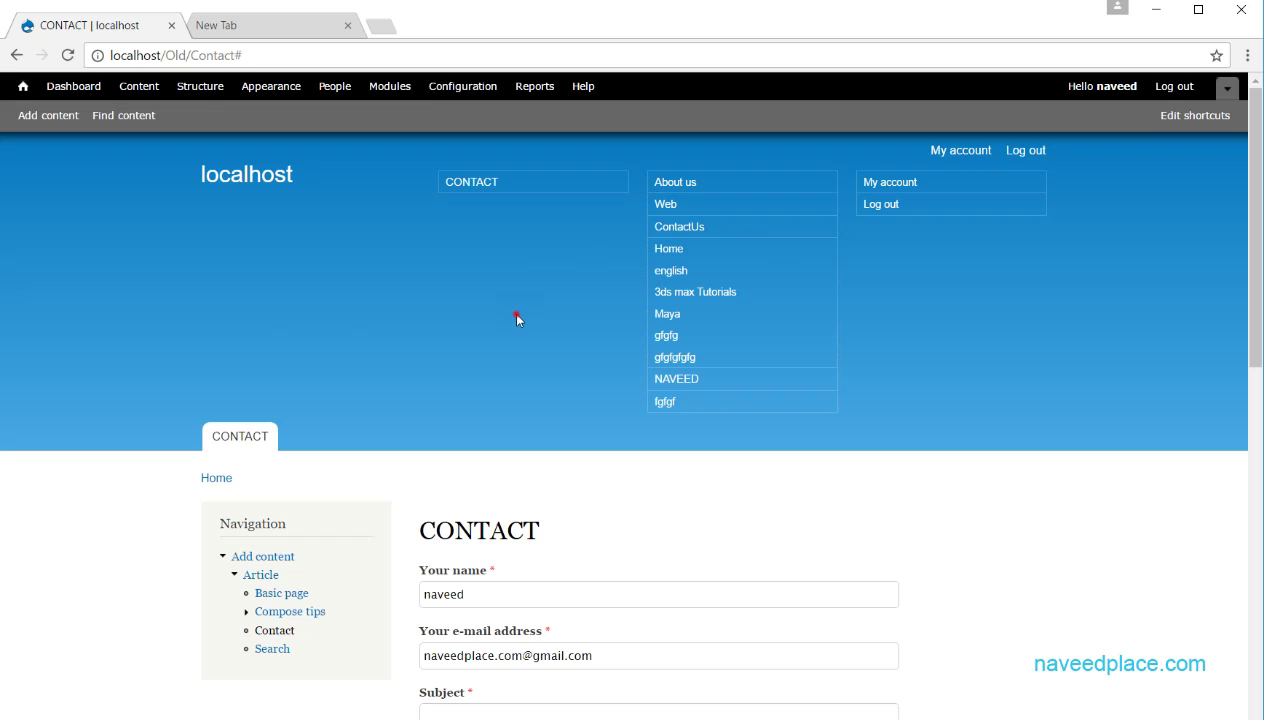
Disable the Contextual links core module, save the module configuration and return to the contact page
click(390, 87)
drag(1255, 172, 1220, 251)
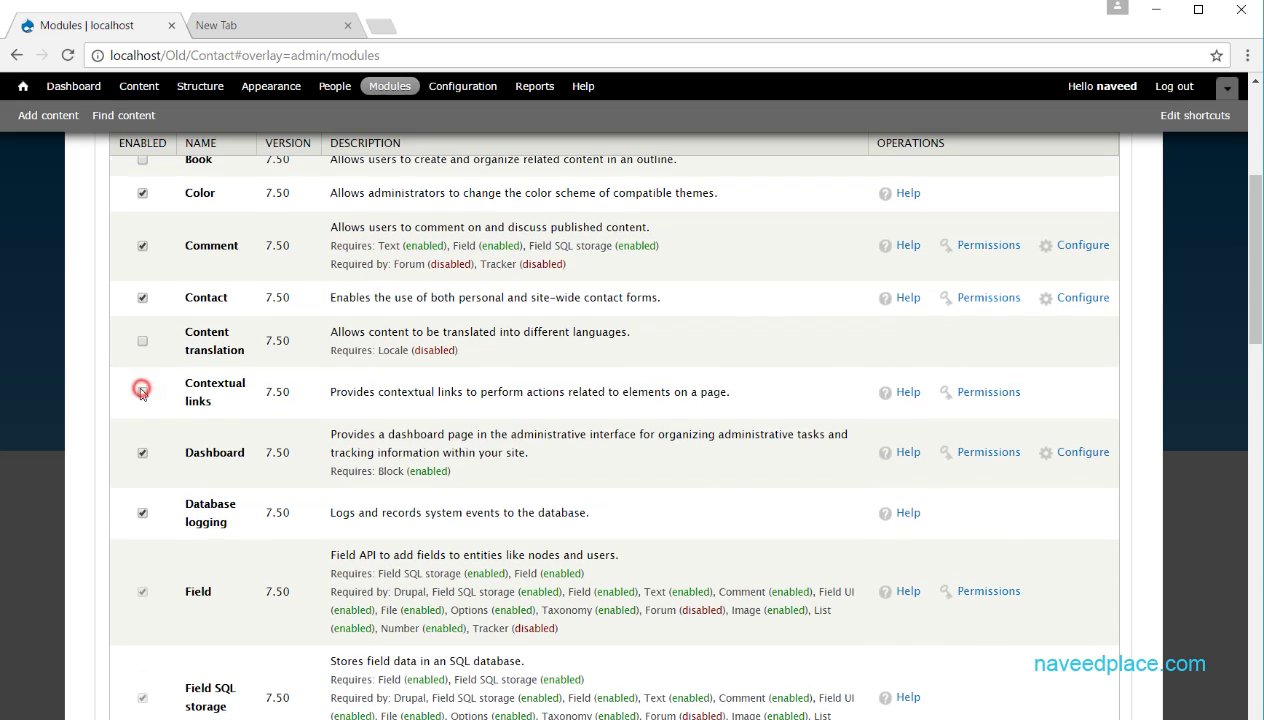
scroll(205, 430, down, 20)
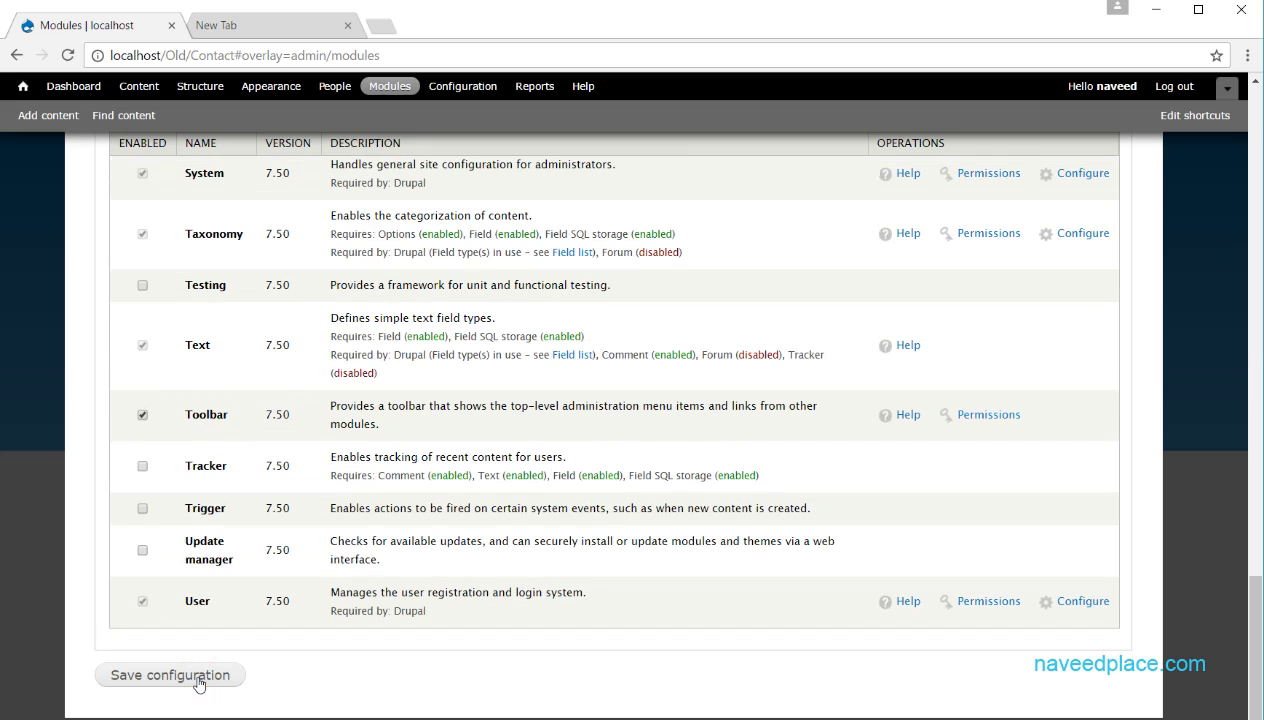
click(145, 679)
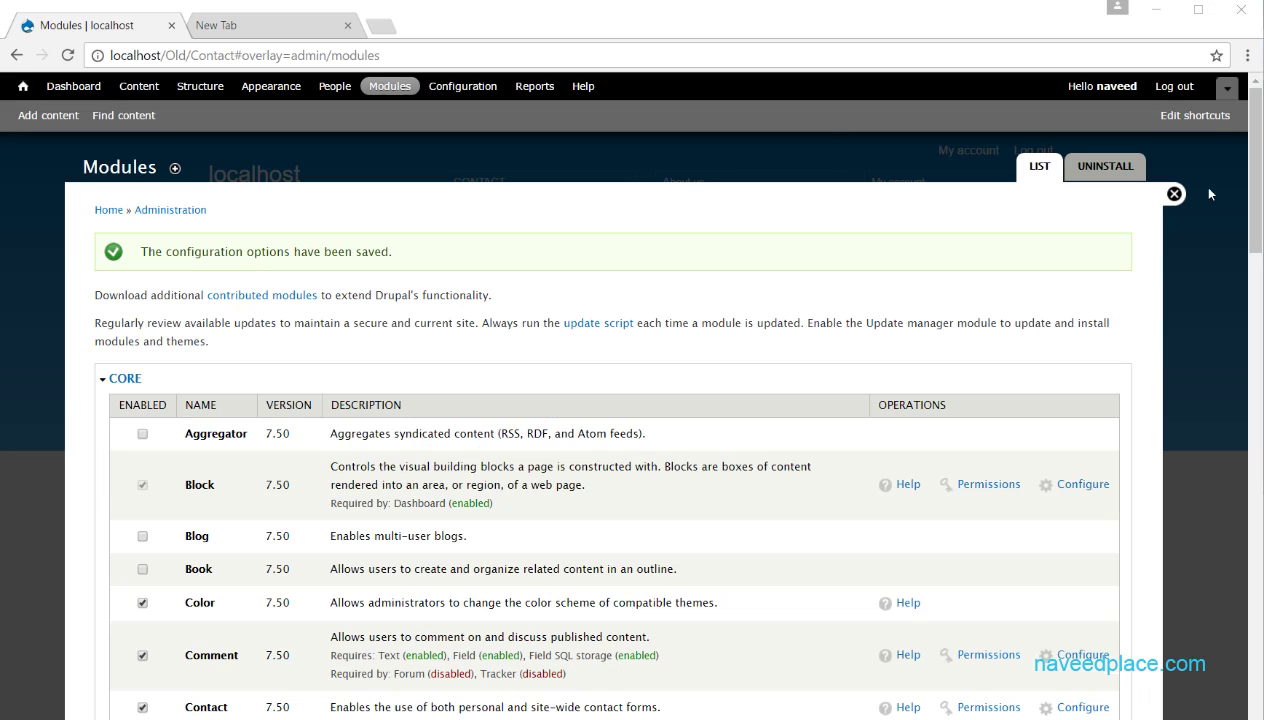
click(1173, 195)
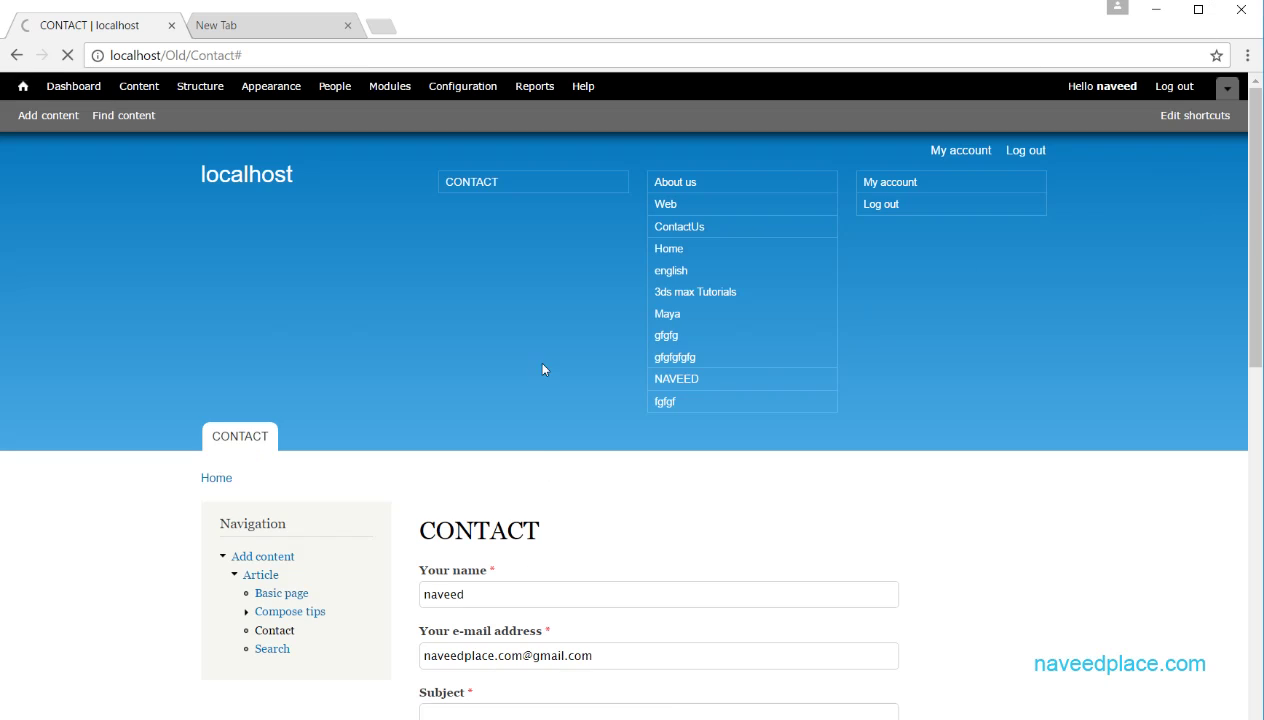
Reload the contact page and check its footer blocks for contextual links
click(530, 55)
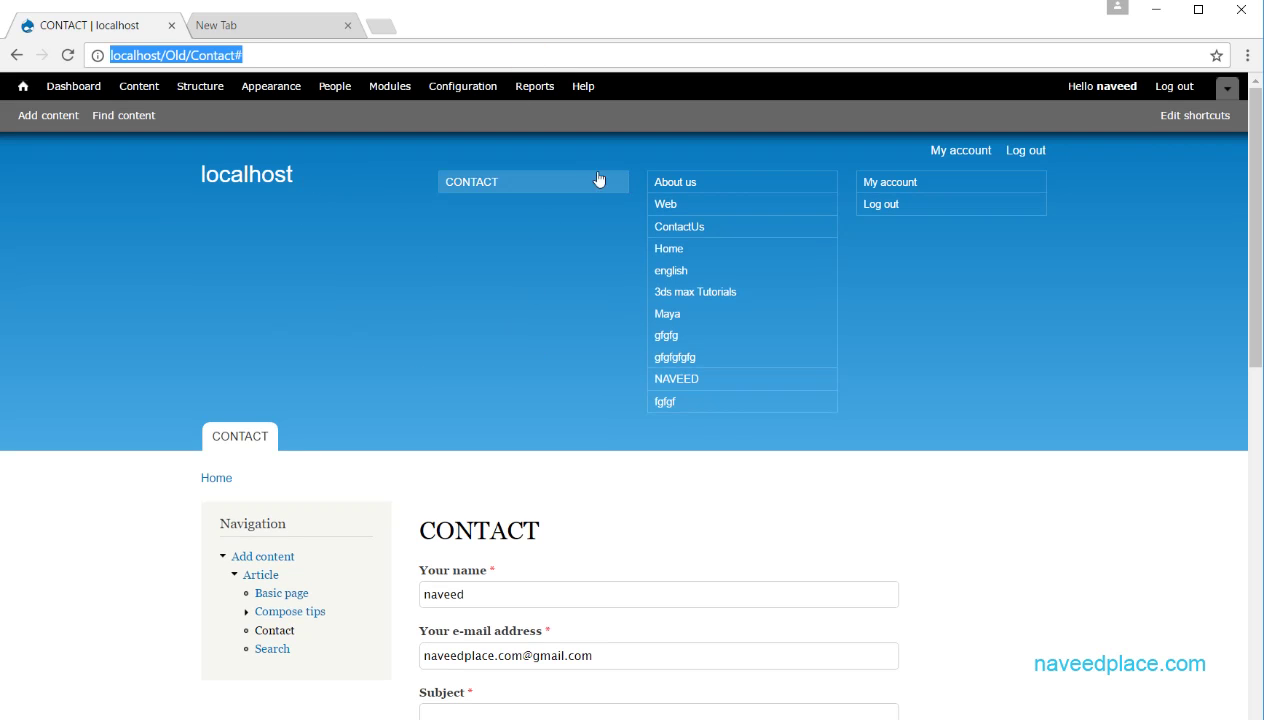
scroll(759, 420, down, 4)
scroll(759, 420, down, 5)
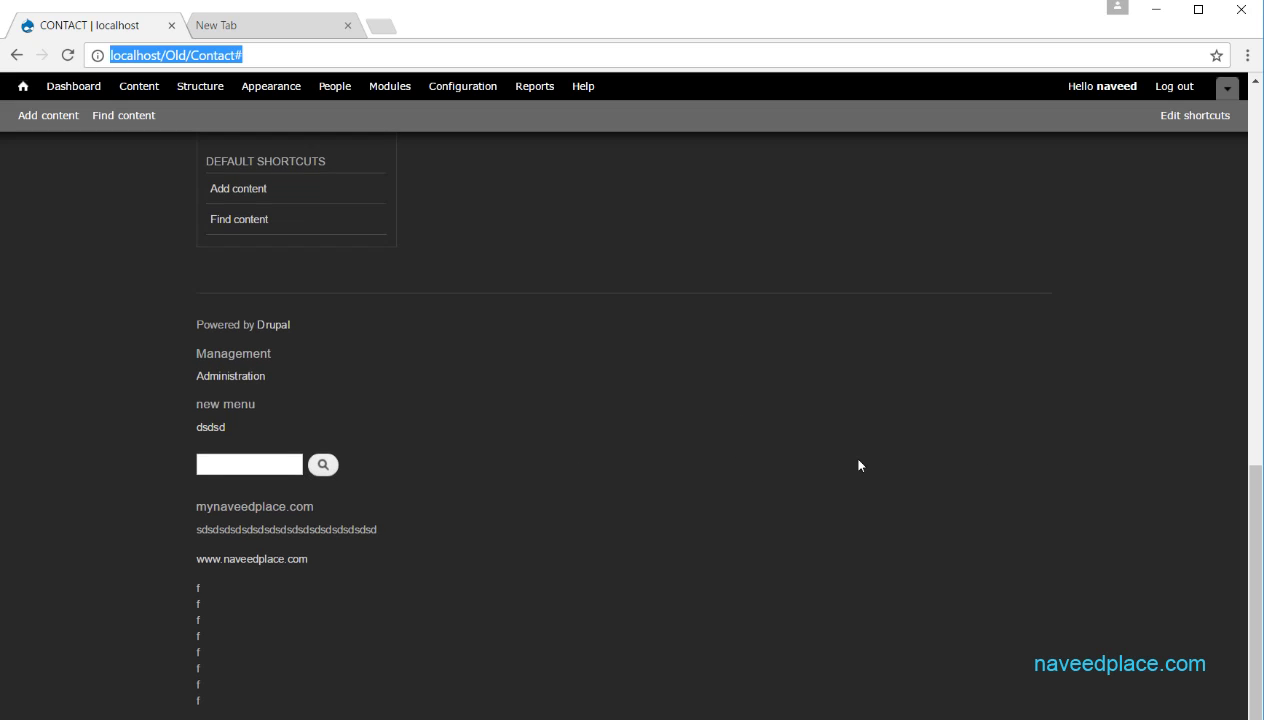
Reopen the Modules list and tick the Contextual links core module
click(389, 92)
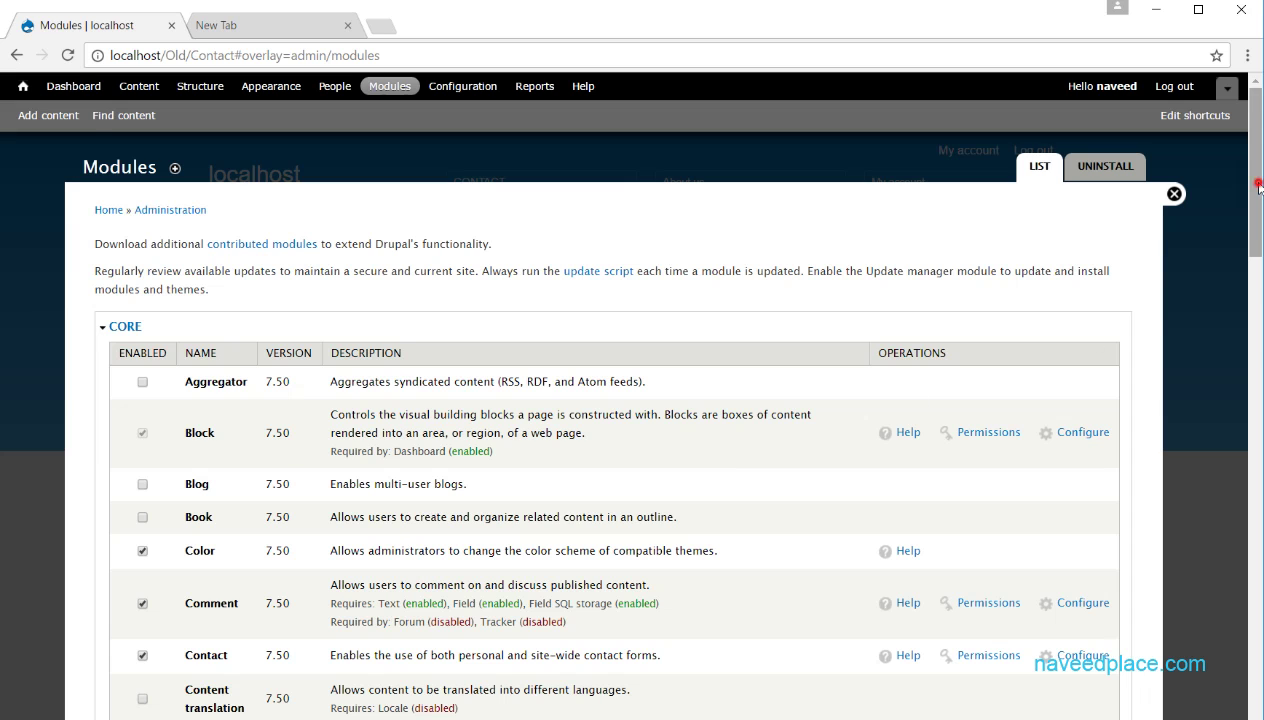
scroll(1229, 341, down, 5)
scroll(1212, 345, down, 1)
scroll(1203, 300, up, 2)
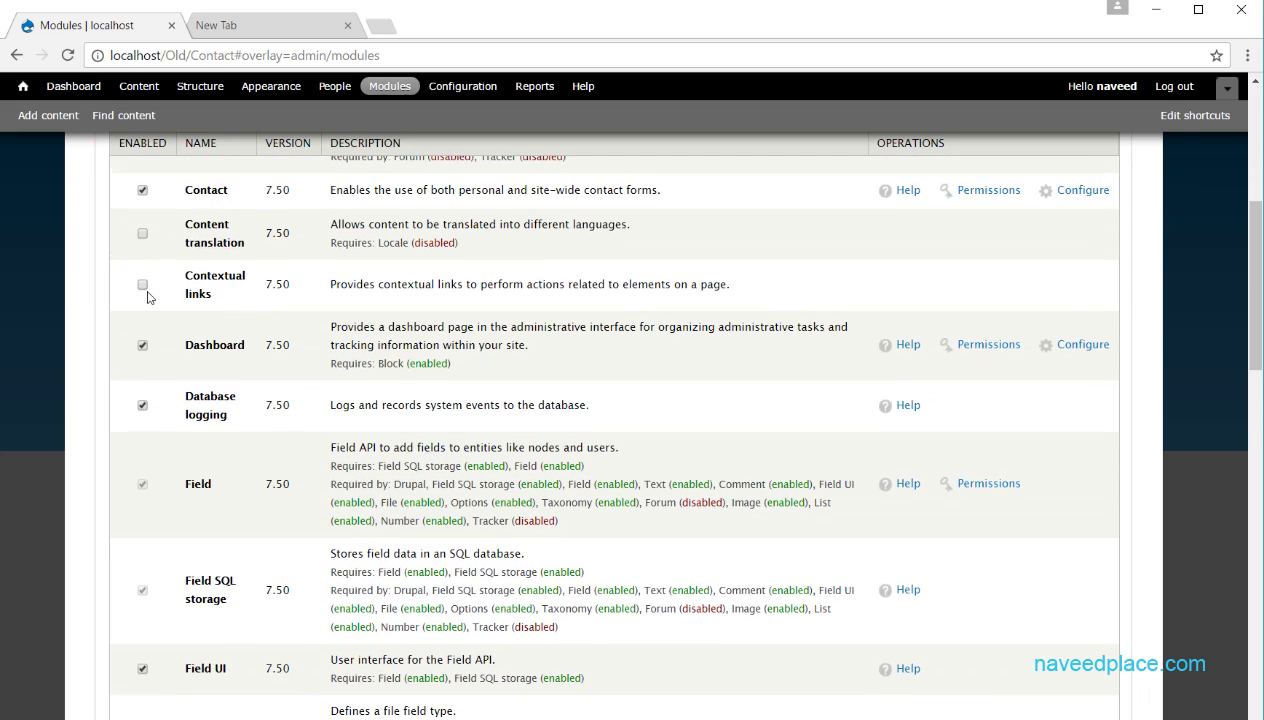
click(142, 284)
drag(1252, 256, 1258, 402)
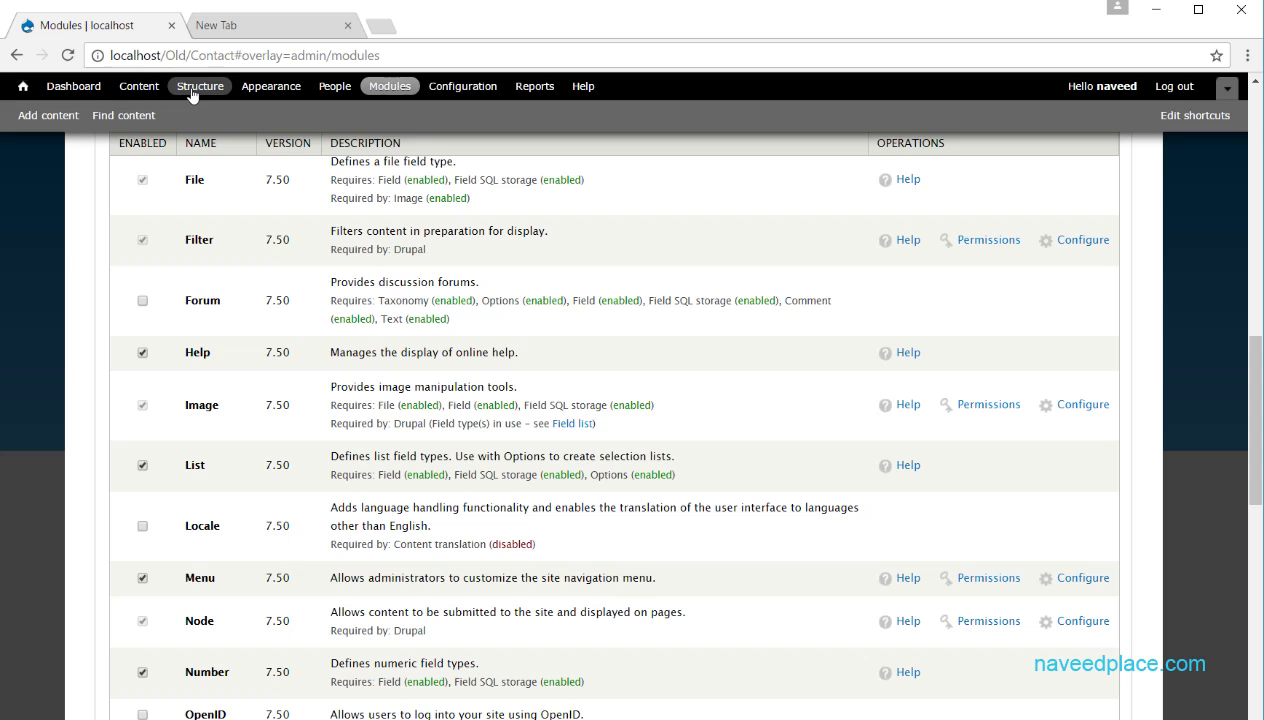
middle_click(142, 88)
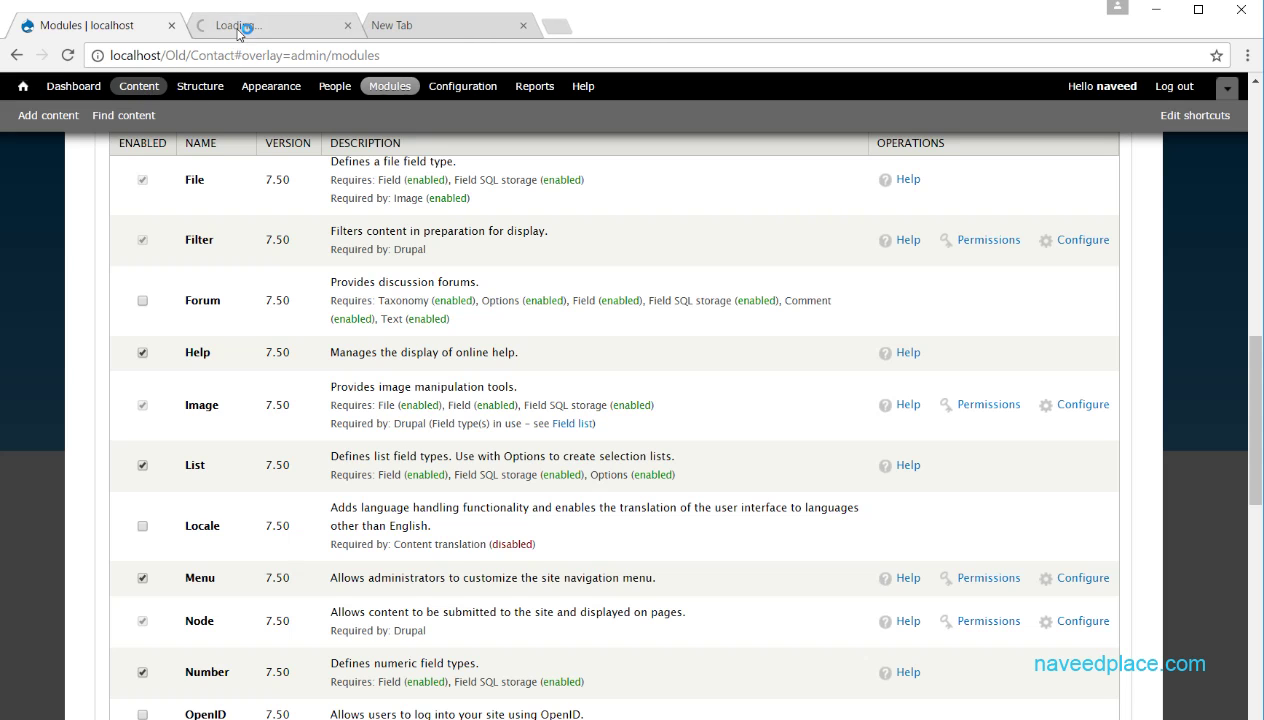
click(245, 28)
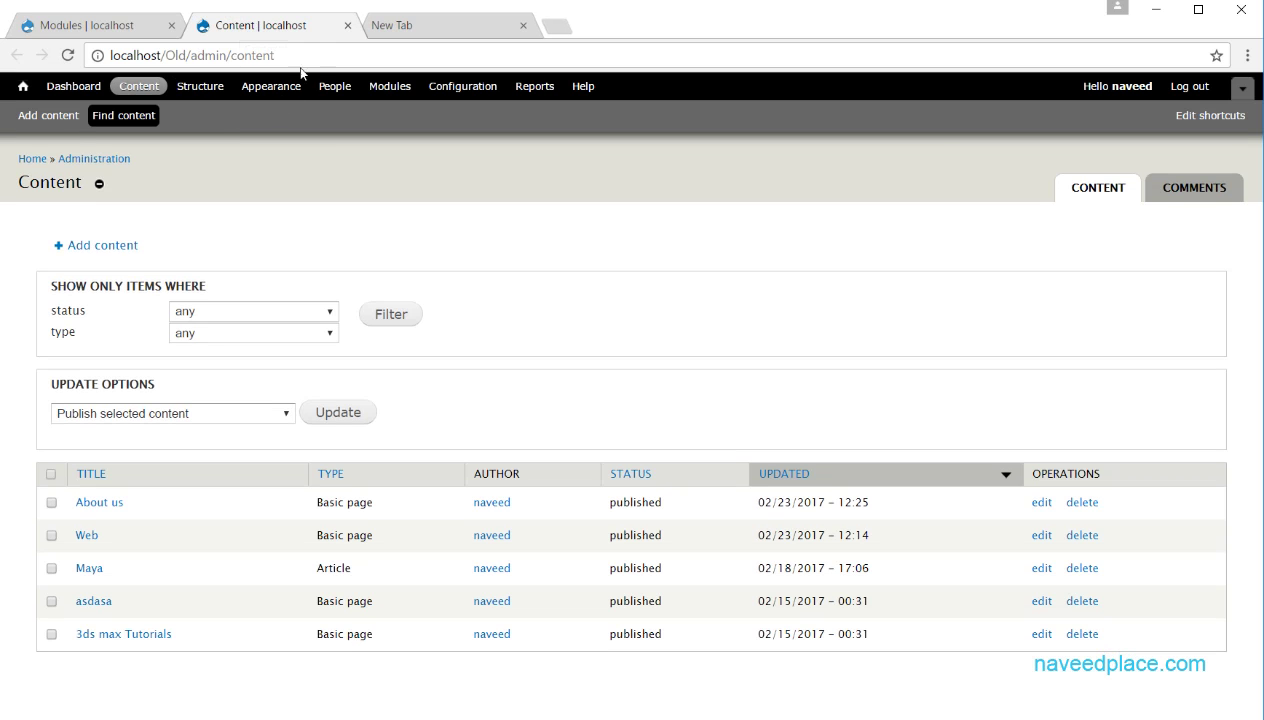
click(347, 25)
Open the Create Article form in a new tab and examine its fields and the text format setting below the body
middle_click(50, 121)
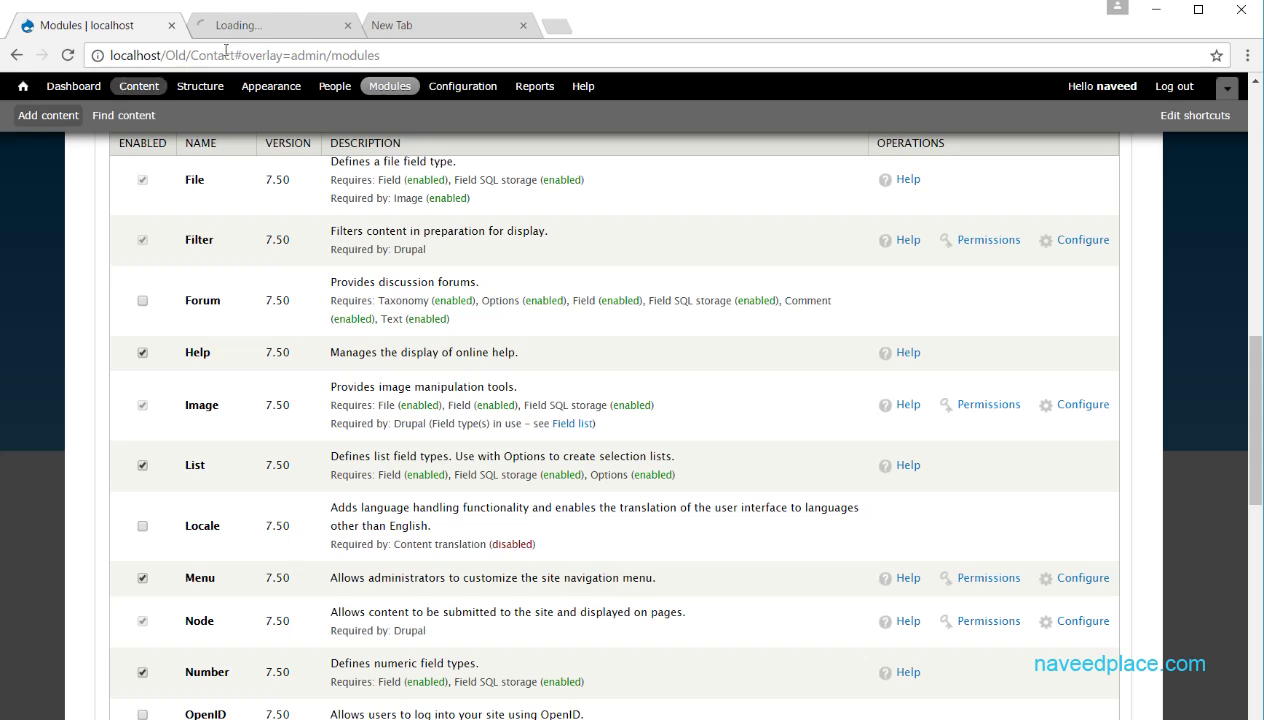
click(248, 25)
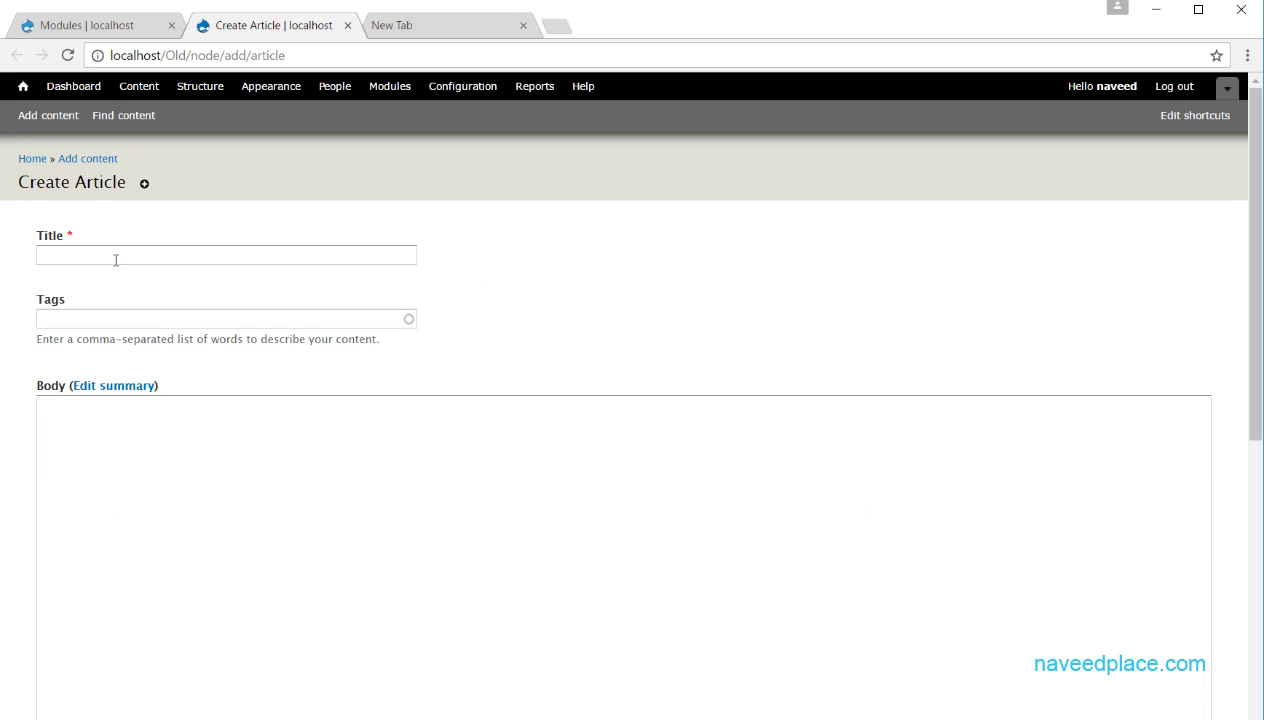
click(164, 252)
click(164, 319)
drag(1245, 245, 1202, 541)
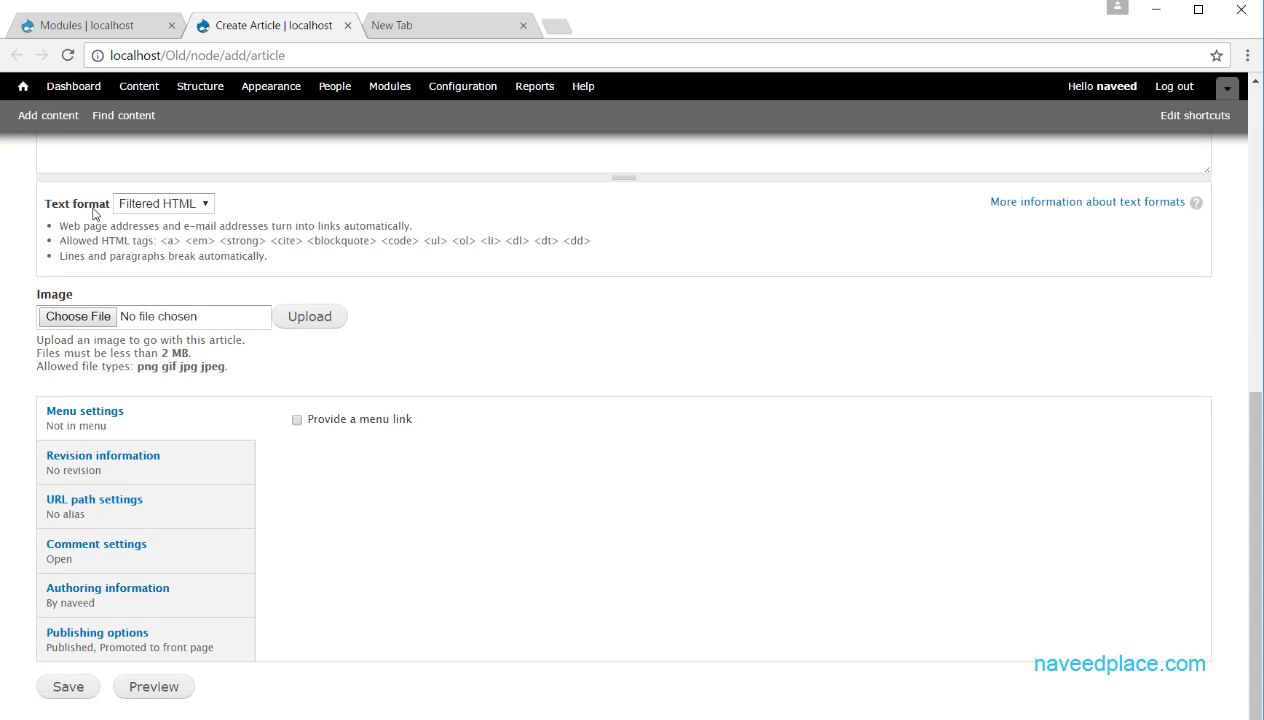
click(125, 206)
click(160, 214)
Compare the Filter module's entry in the Modules list with the text format choices on the article form
click(116, 26)
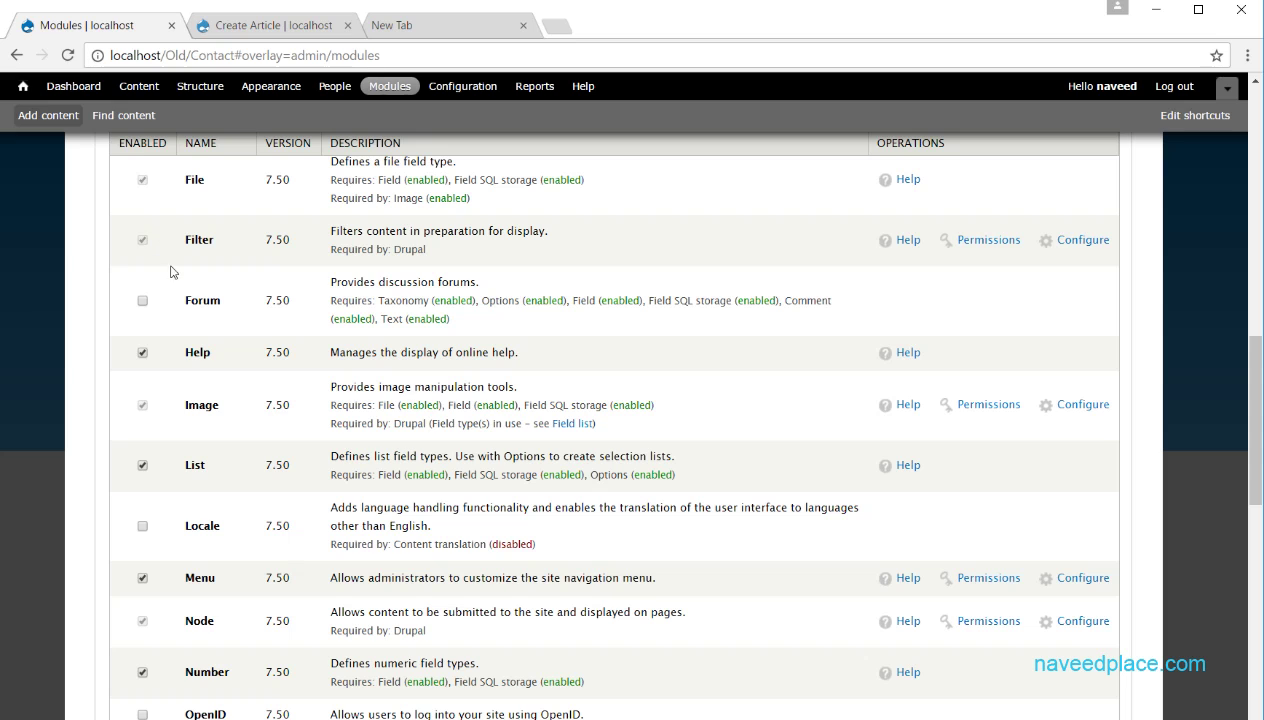
click(256, 28)
click(165, 204)
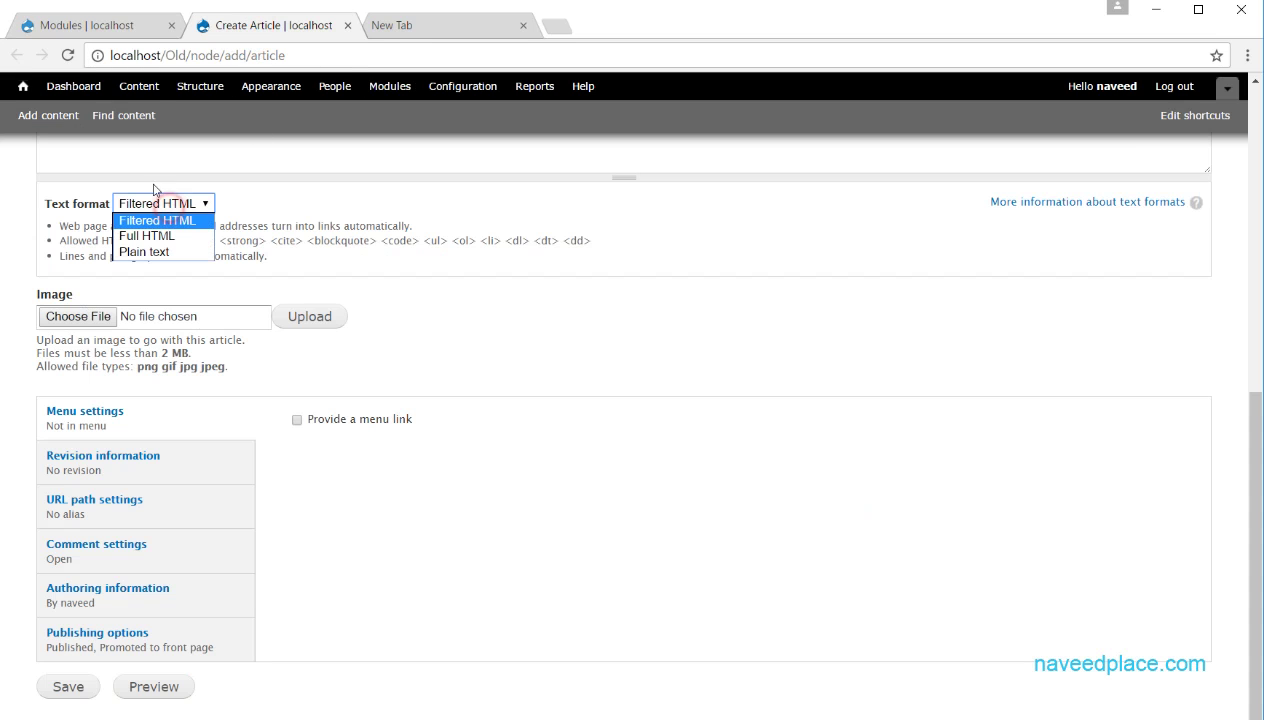
click(104, 30)
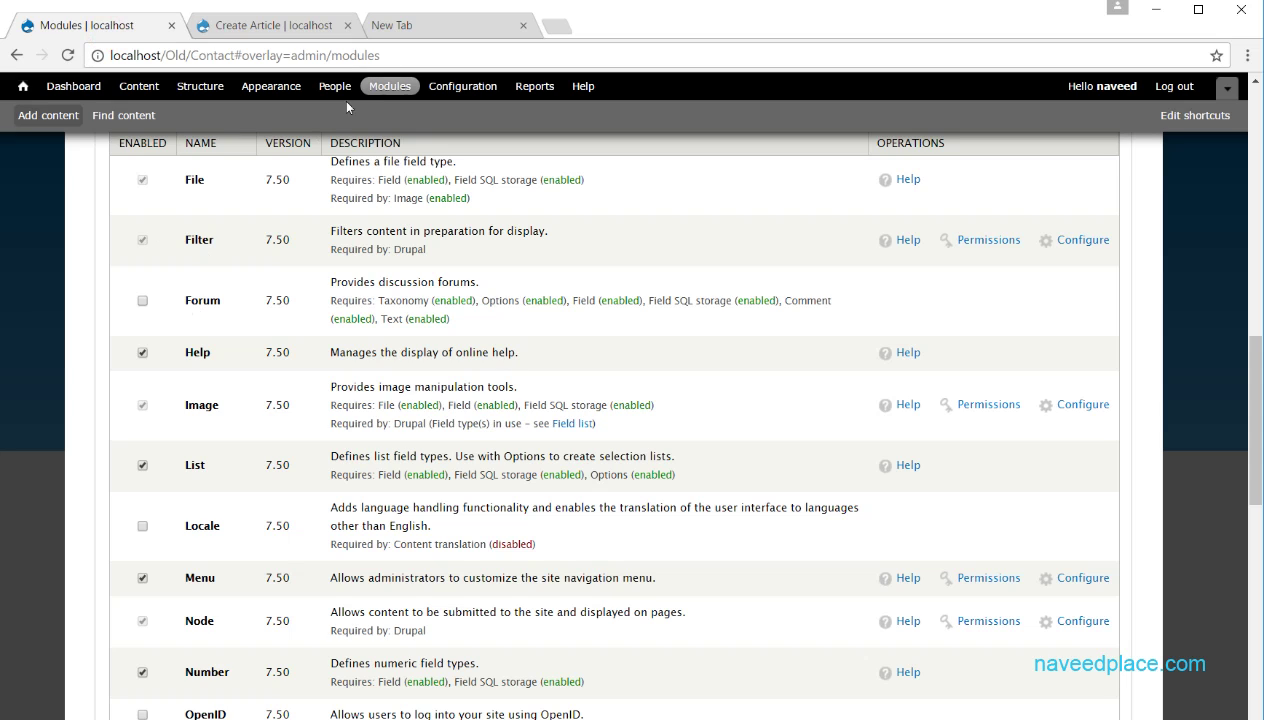
click(406, 38)
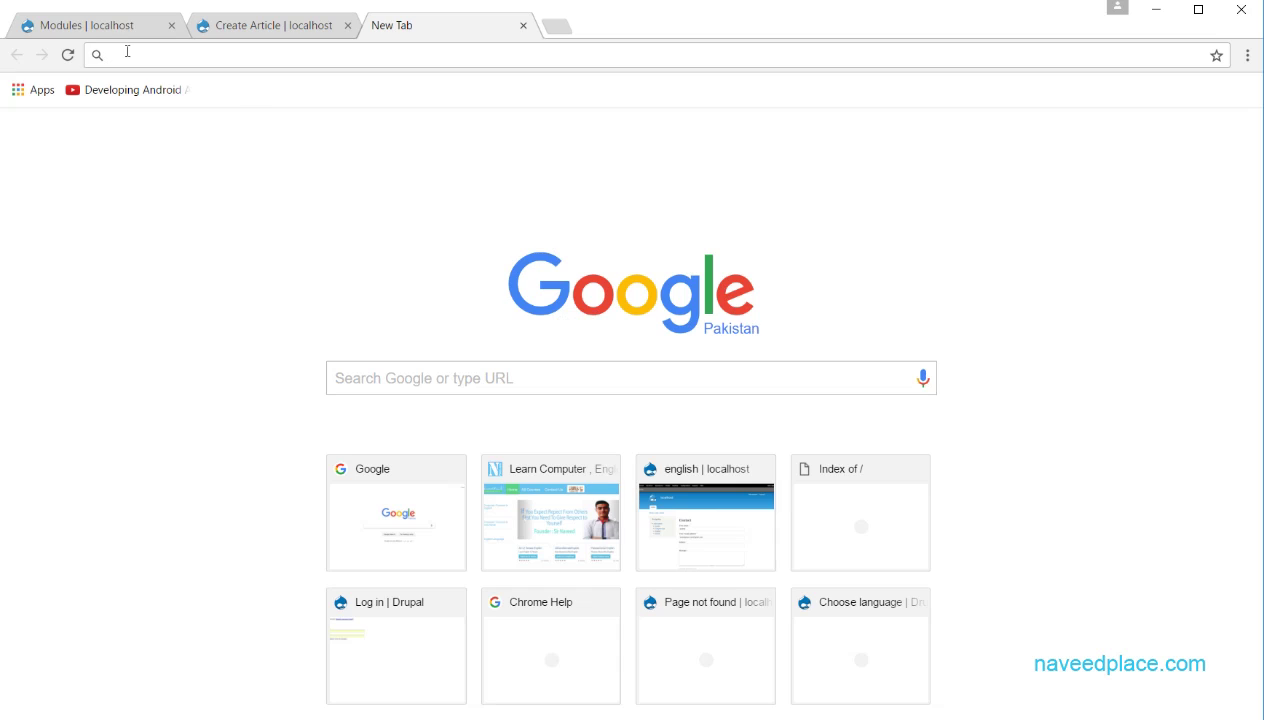
click(100, 25)
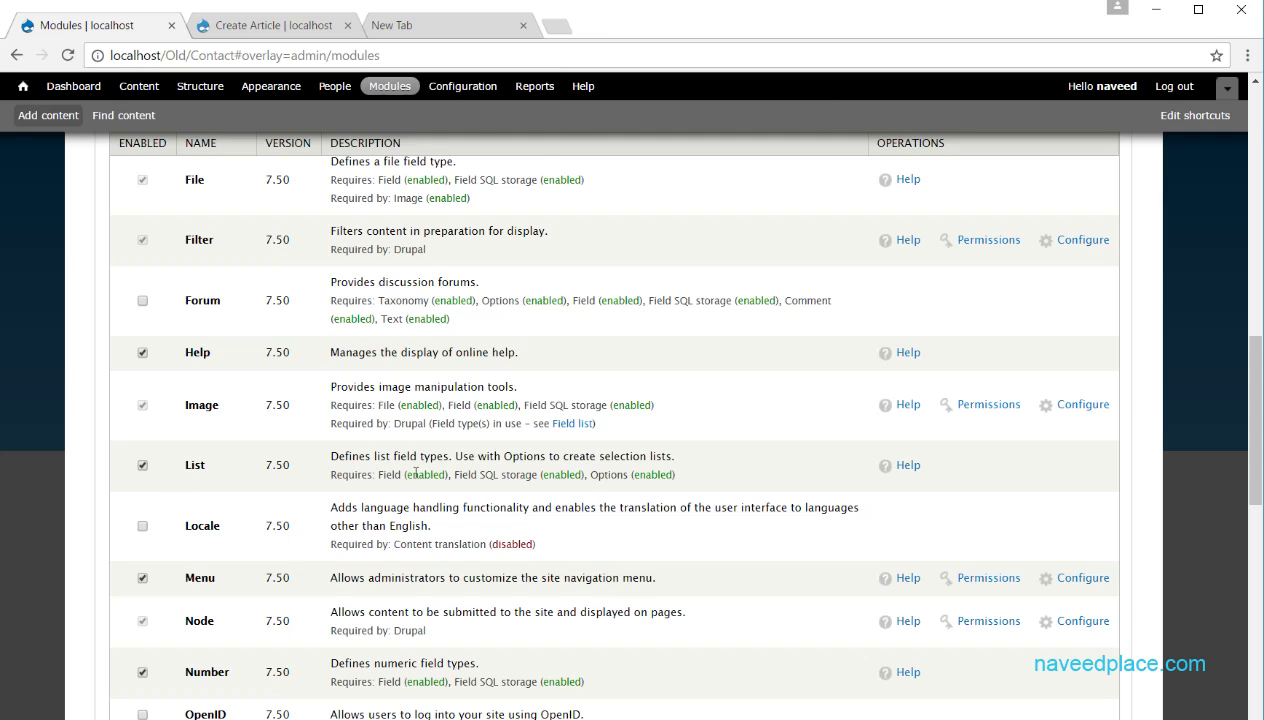
Review the remaining core modules, including the Number module's description, and close the Modules list without saving
scroll(296, 534, down, 10)
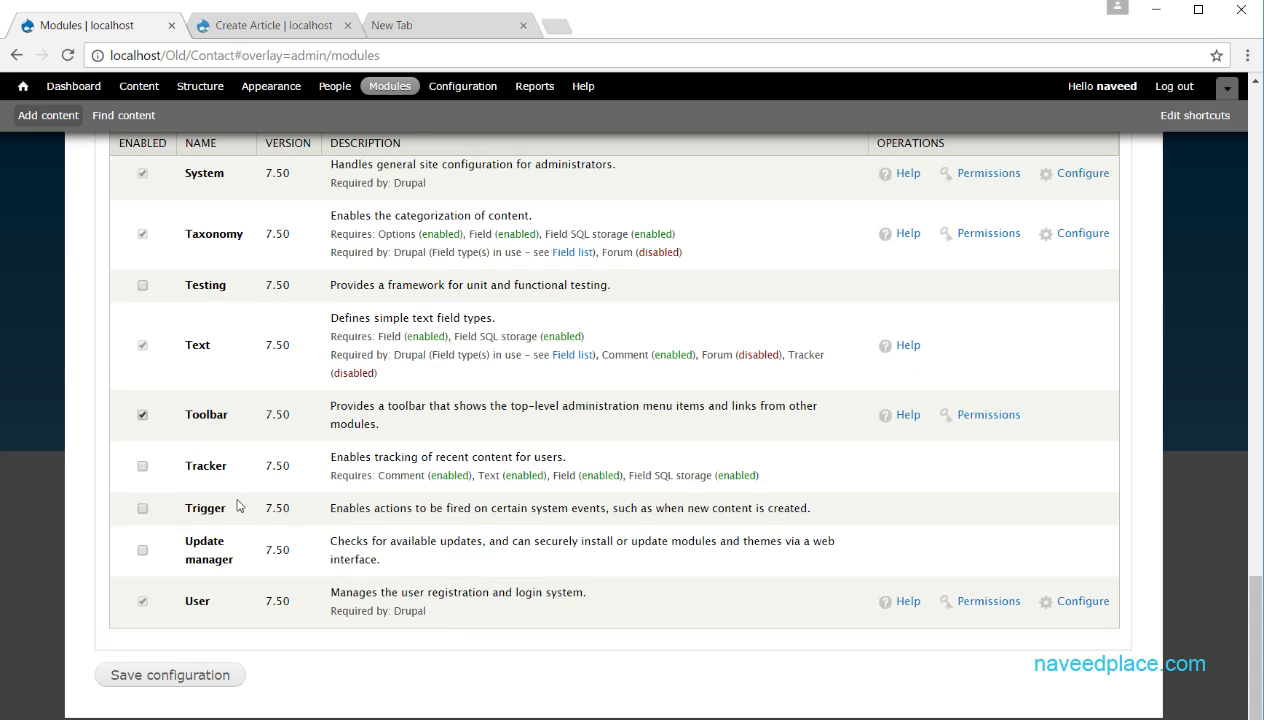
drag(1250, 615, 1255, 410)
scroll(800, 450, down, 1)
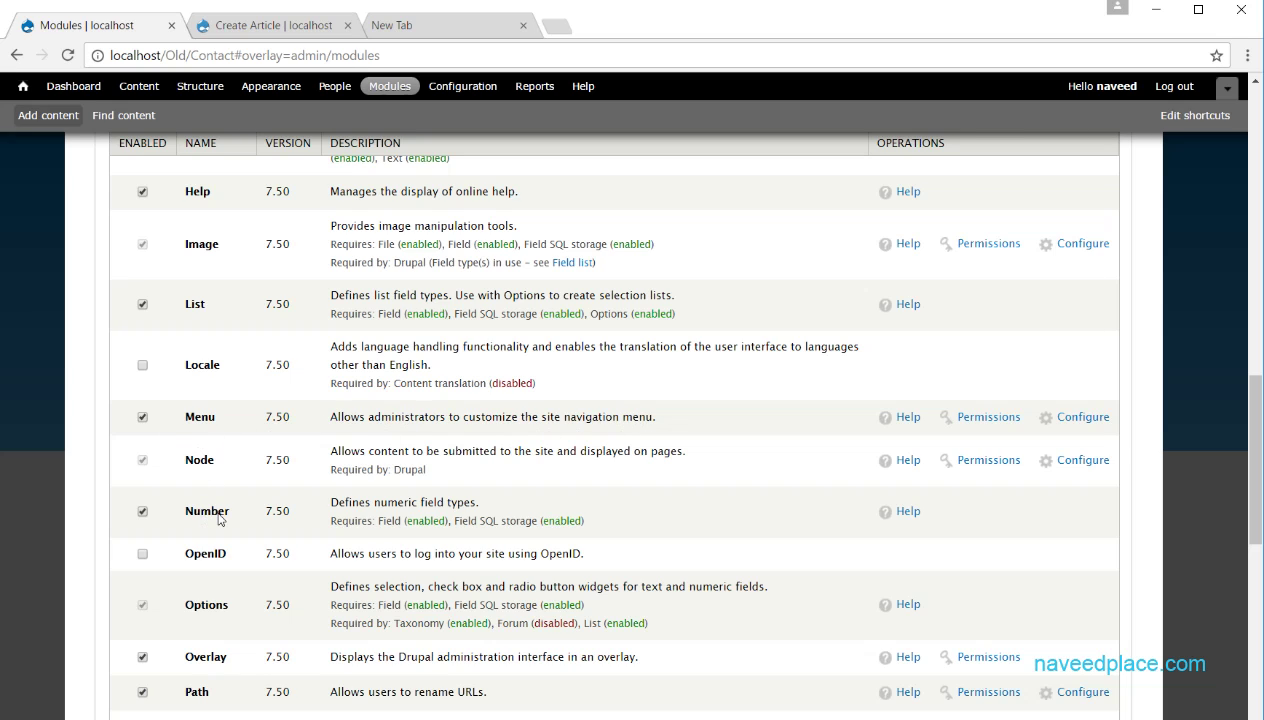
drag(458, 505, 359, 505)
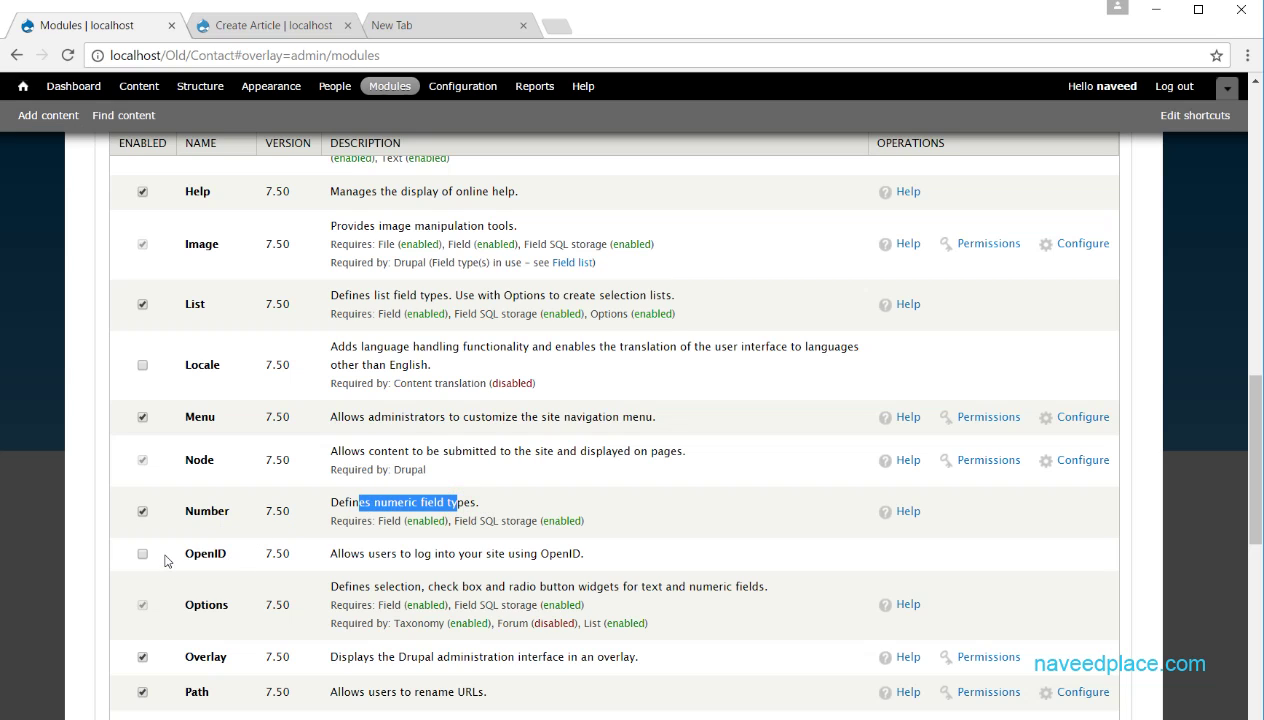
scroll(1230, 420, up, 7)
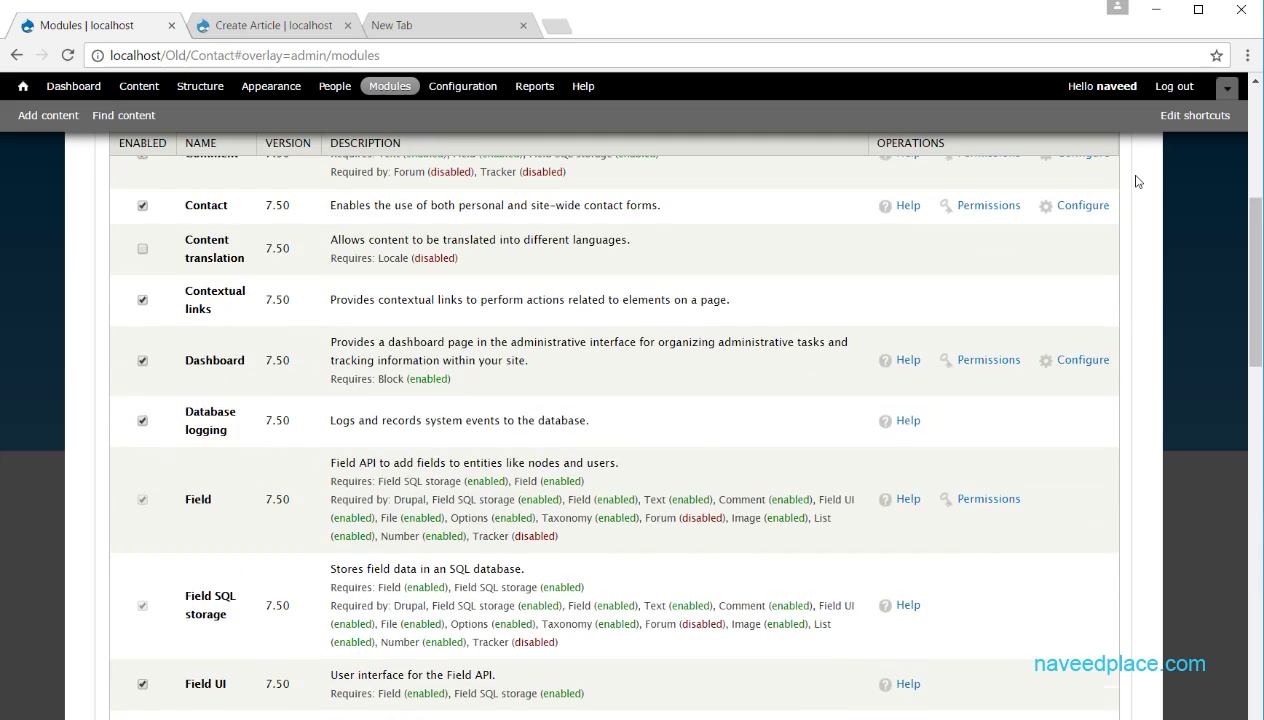
scroll(1137, 181, up, 5)
click(1155, 192)
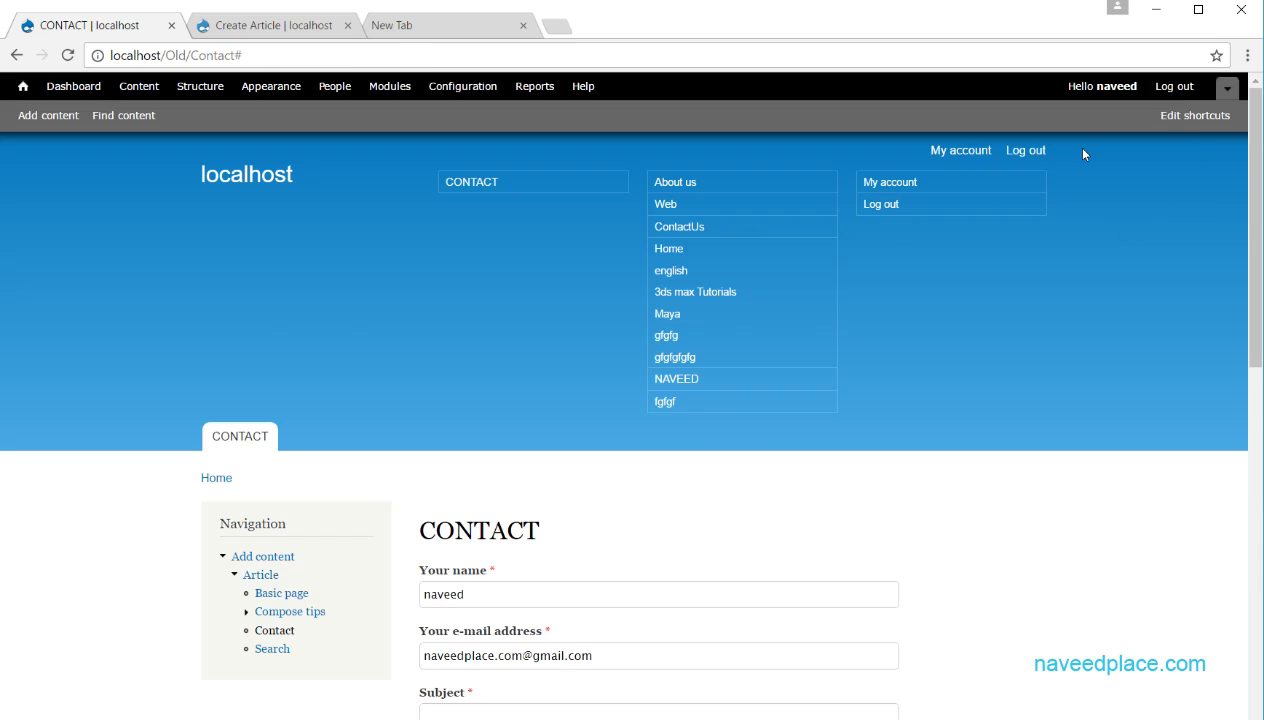
Log out of the site and log back in with the prefilled username and password
click(1024, 152)
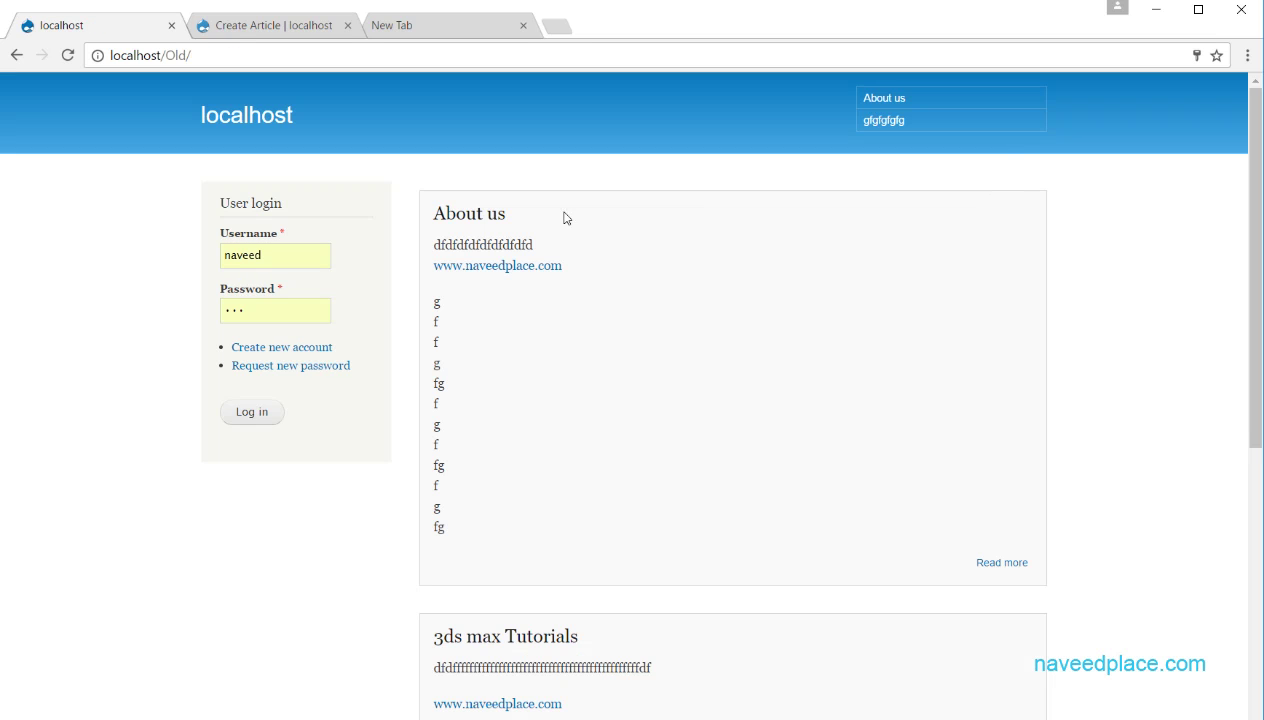
double_click(290, 255)
click(107, 302)
click(278, 256)
double_click(278, 256)
click(93, 305)
click(252, 411)
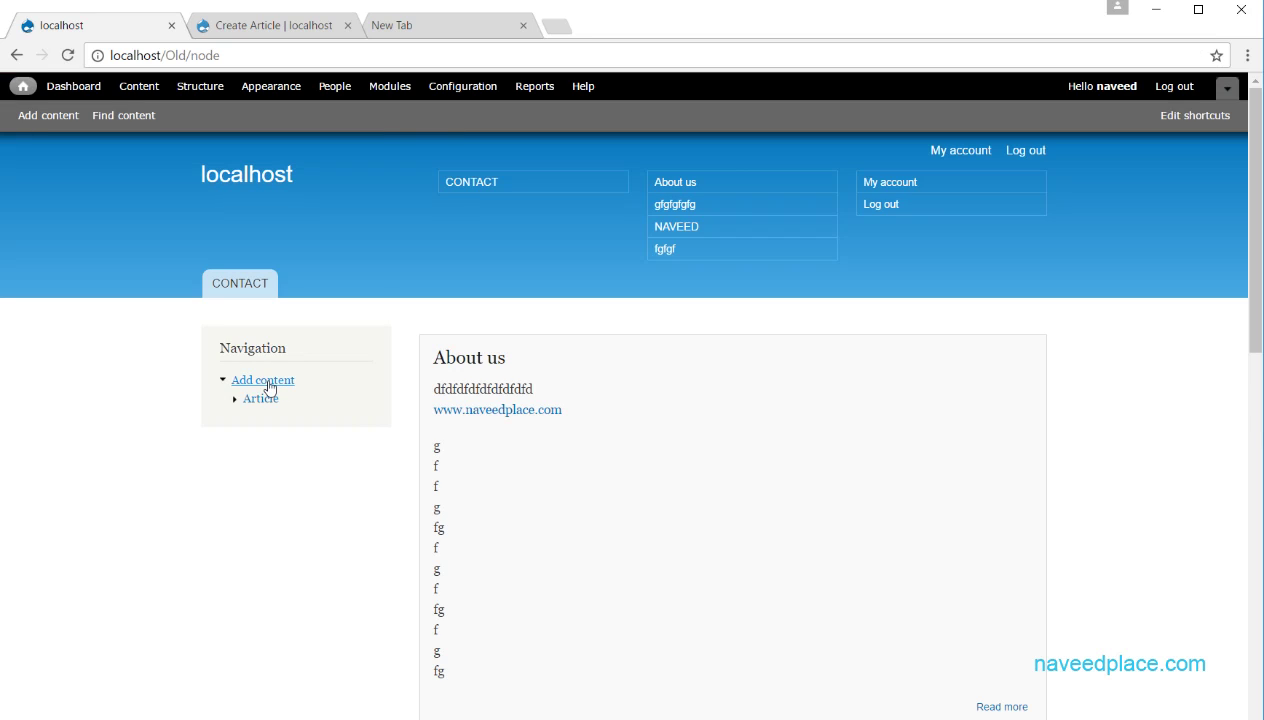
Review the core modules from Number to Taxonomy, including Overlay and Path, and close the Modules list without changes
click(409, 97)
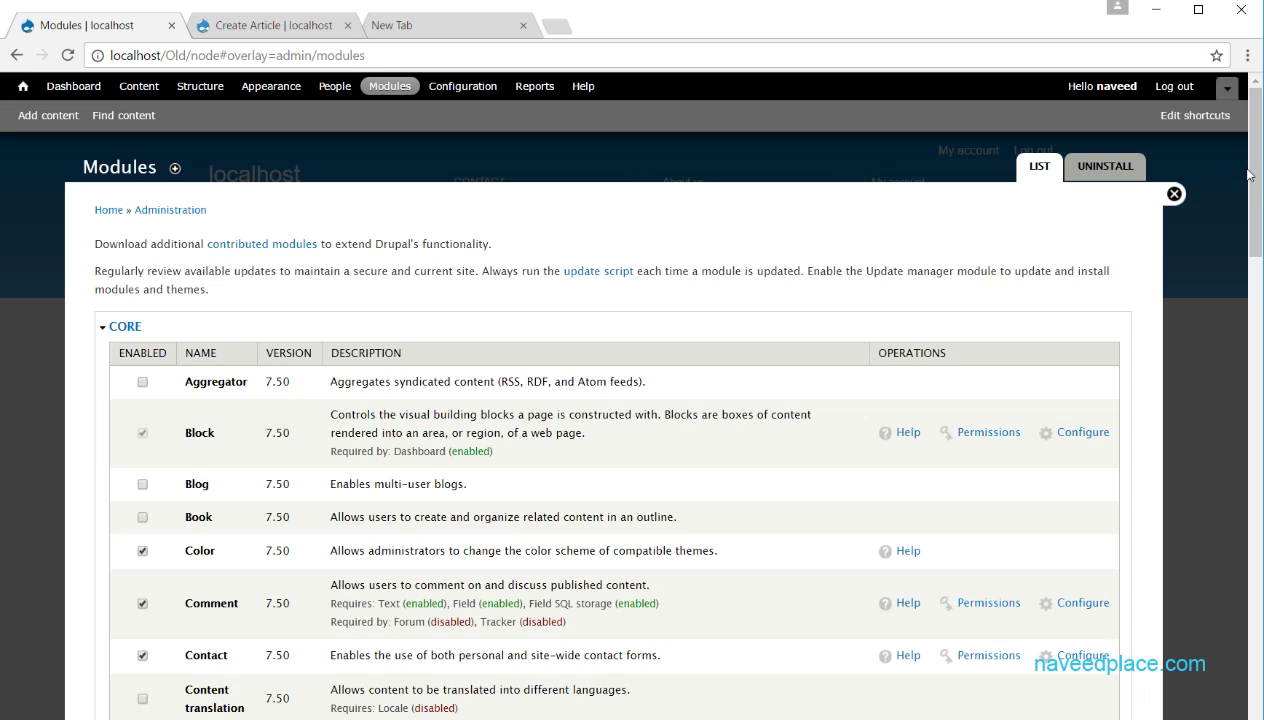
drag(1249, 177, 1257, 441)
scroll(1257, 466, down, 1)
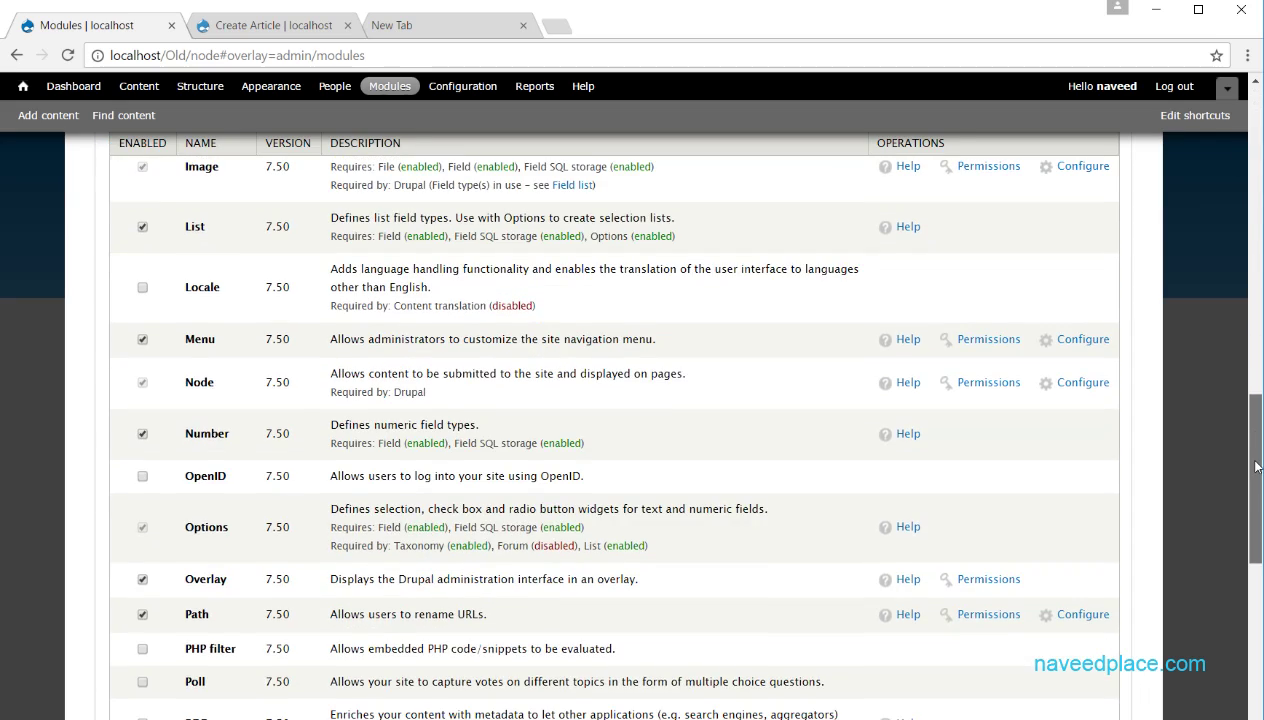
scroll(1257, 466, down, 3)
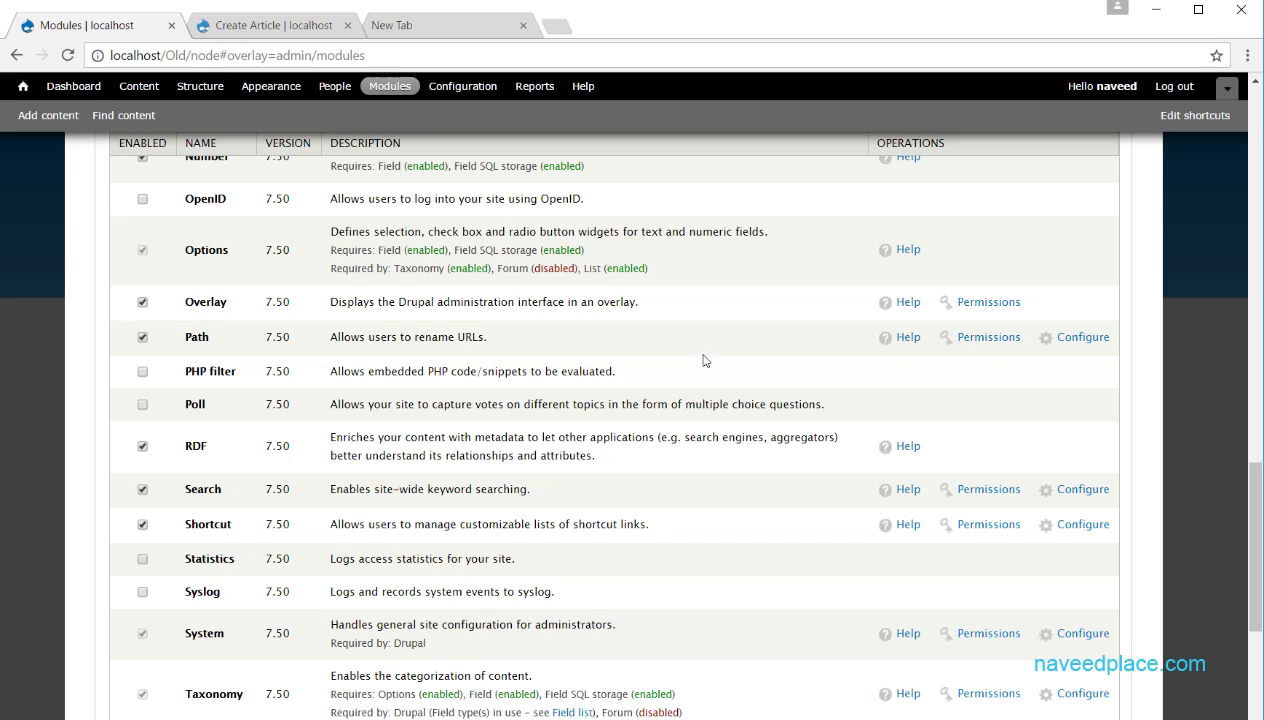
scroll(212, 340, up, 10)
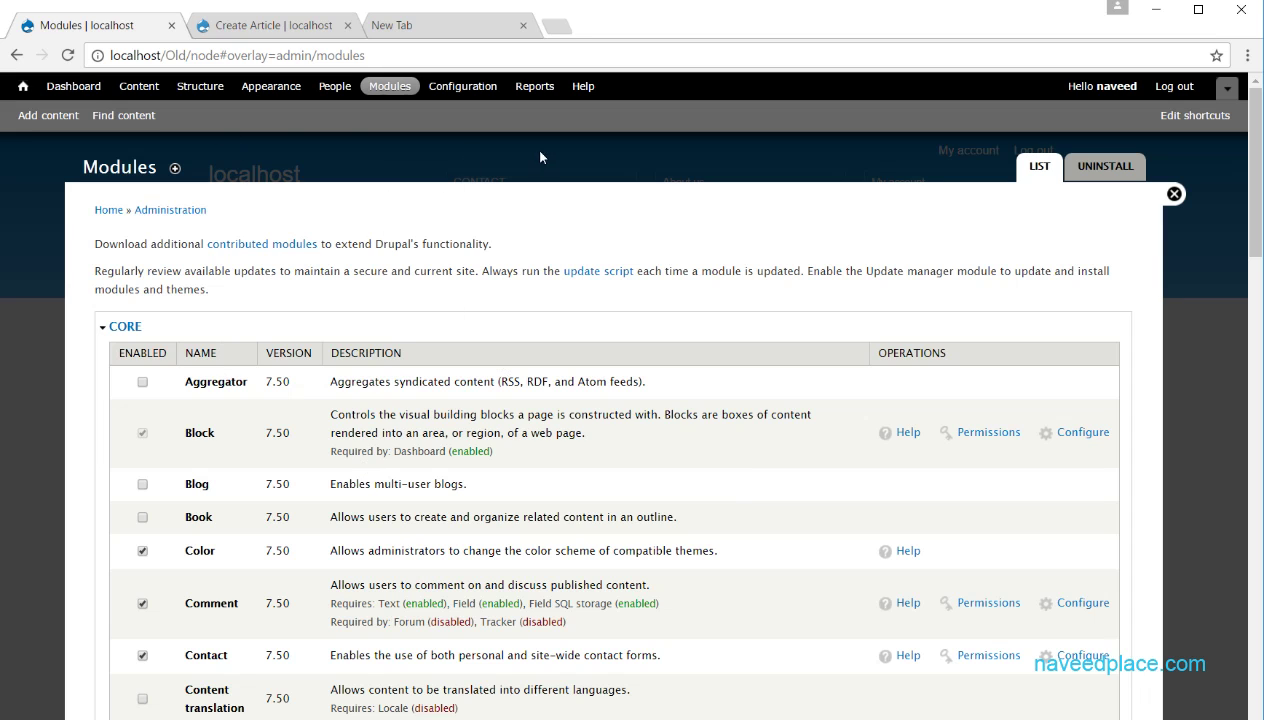
scroll(465, 334, down, 20)
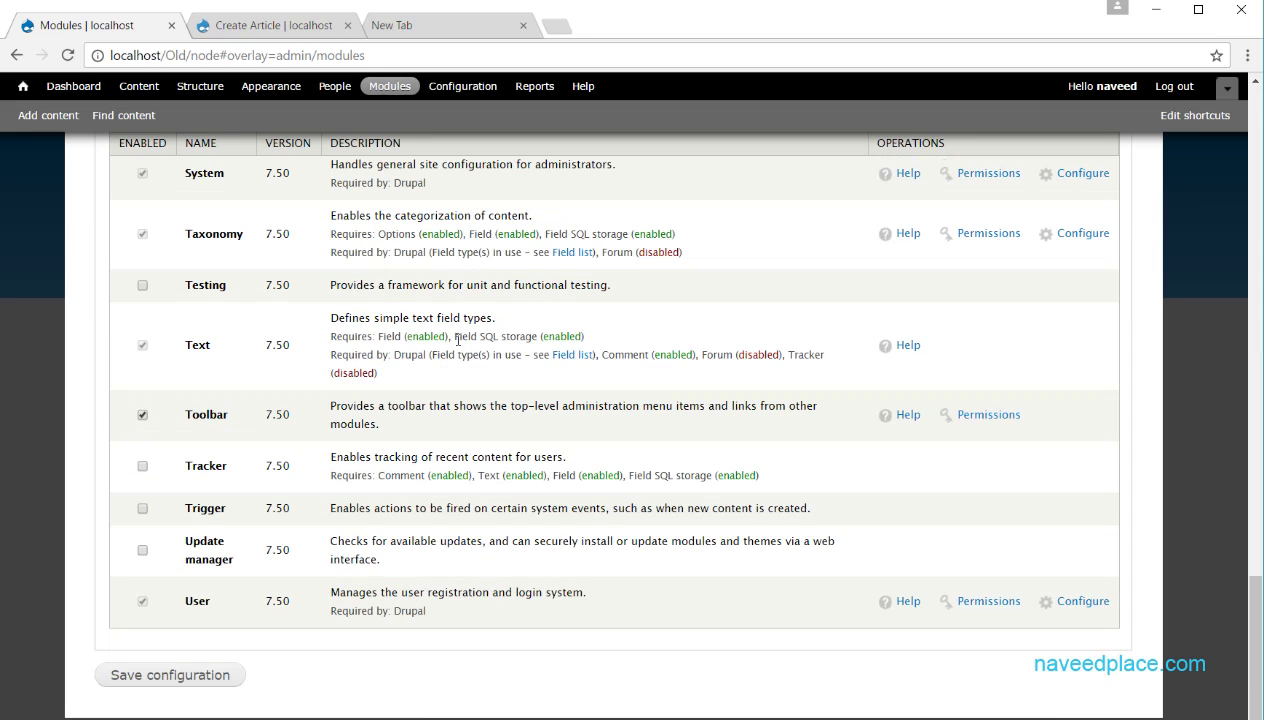
drag(1256, 618, 1256, 482)
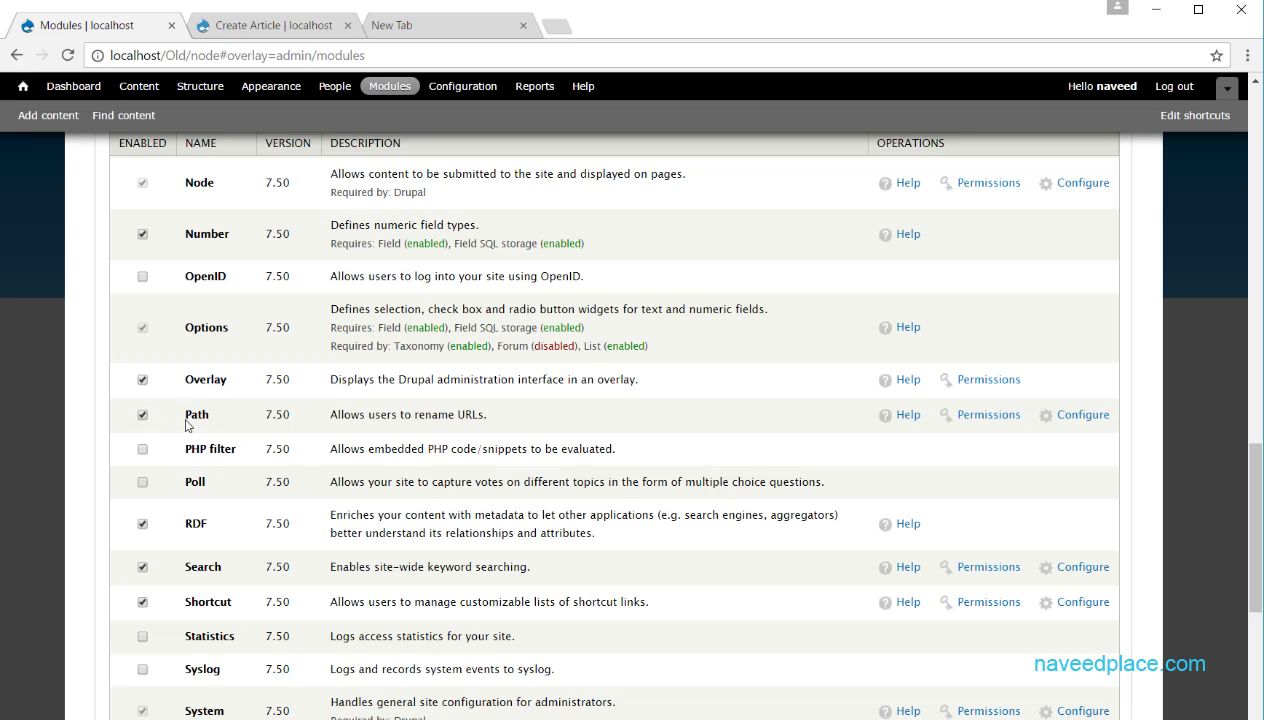
scroll(373, 425, up, 14)
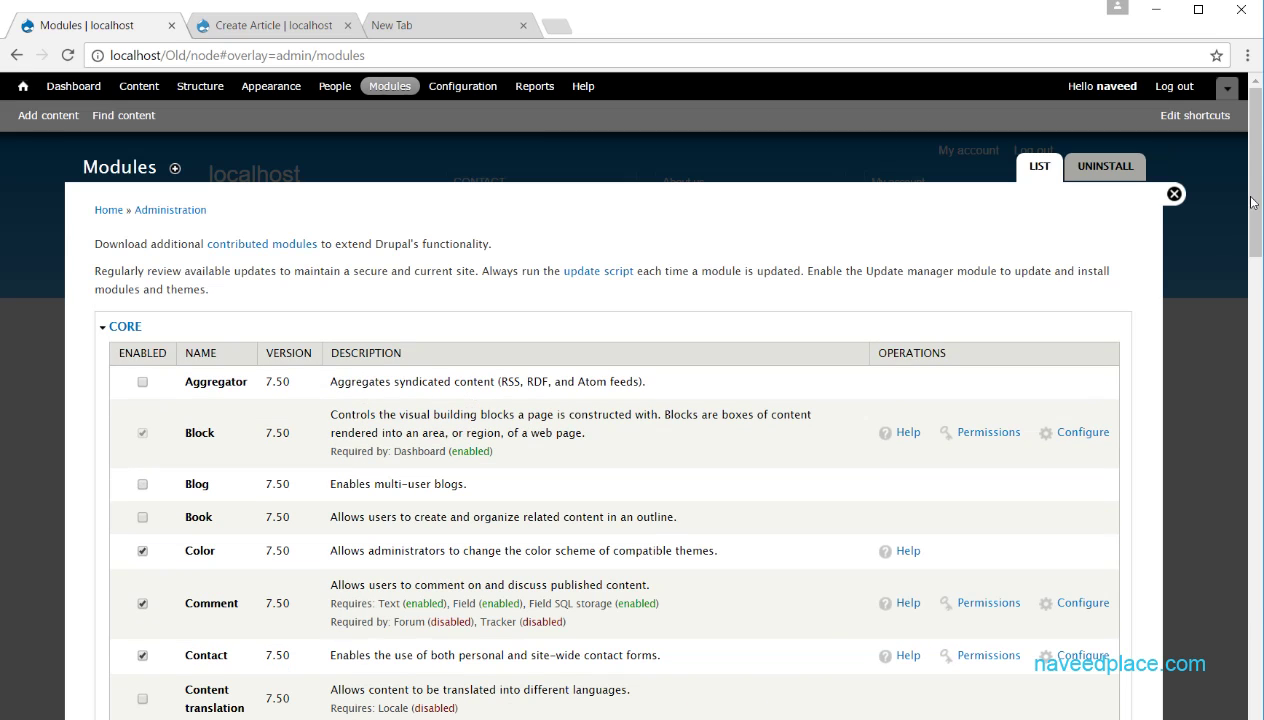
click(1171, 196)
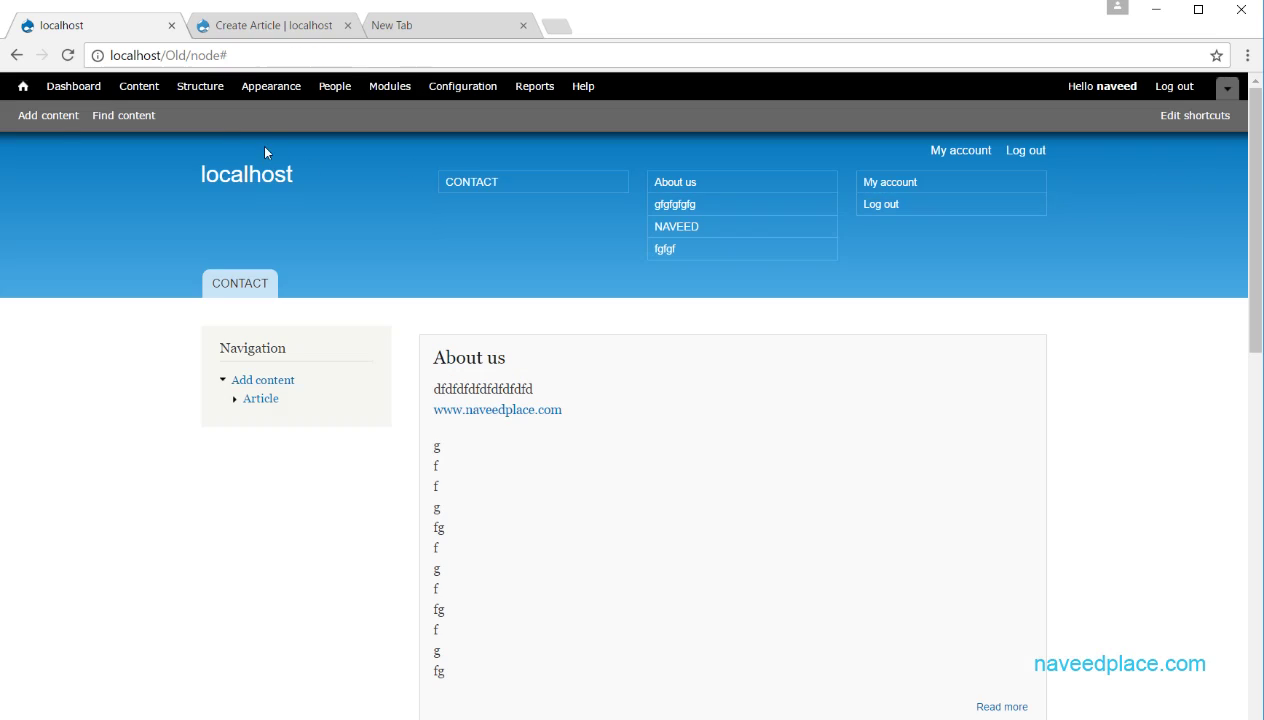
Open the new article form, examine its URL path settings and the page's current address, and close the form without saving
click(46, 119)
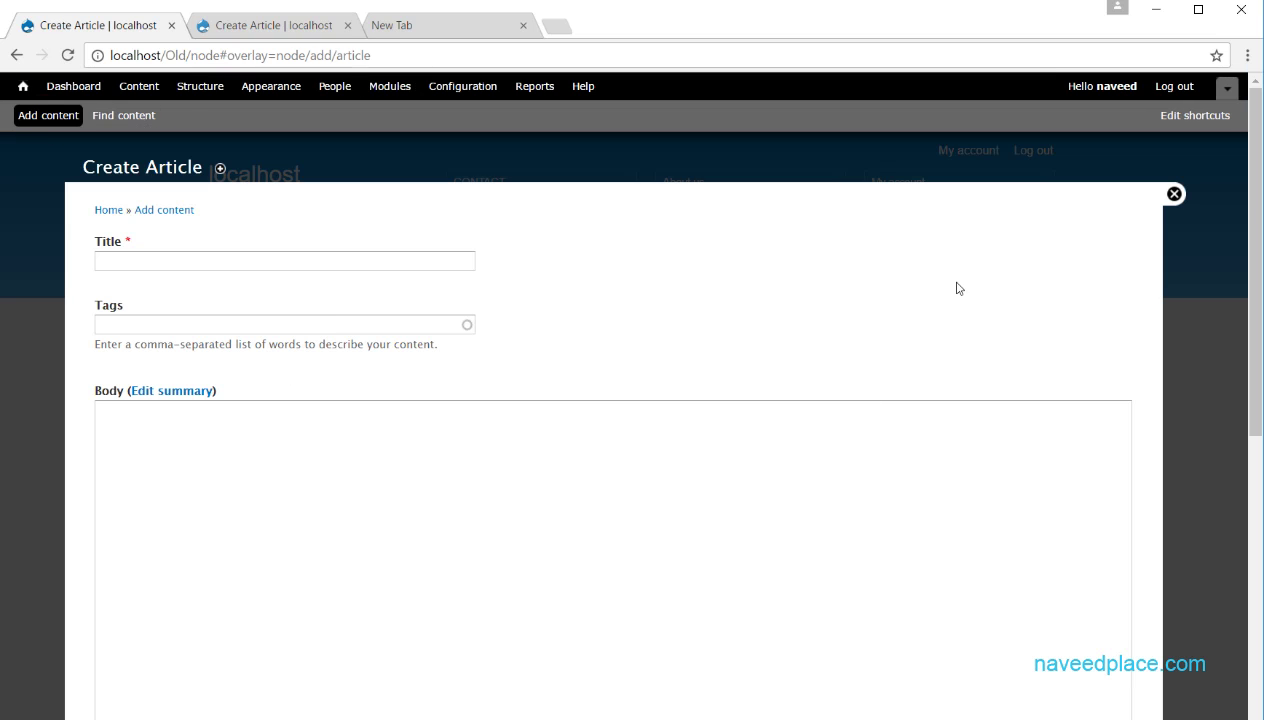
drag(1243, 261, 1240, 580)
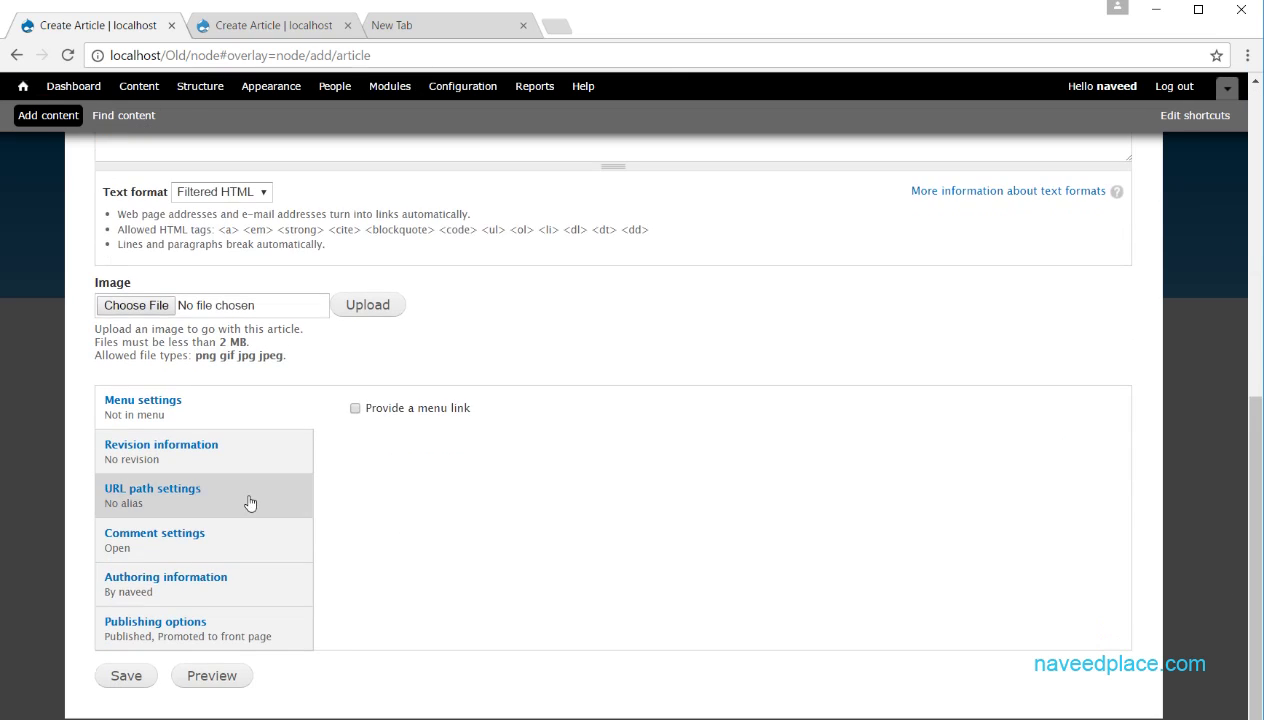
click(201, 512)
click(385, 426)
drag(397, 58, 197, 55)
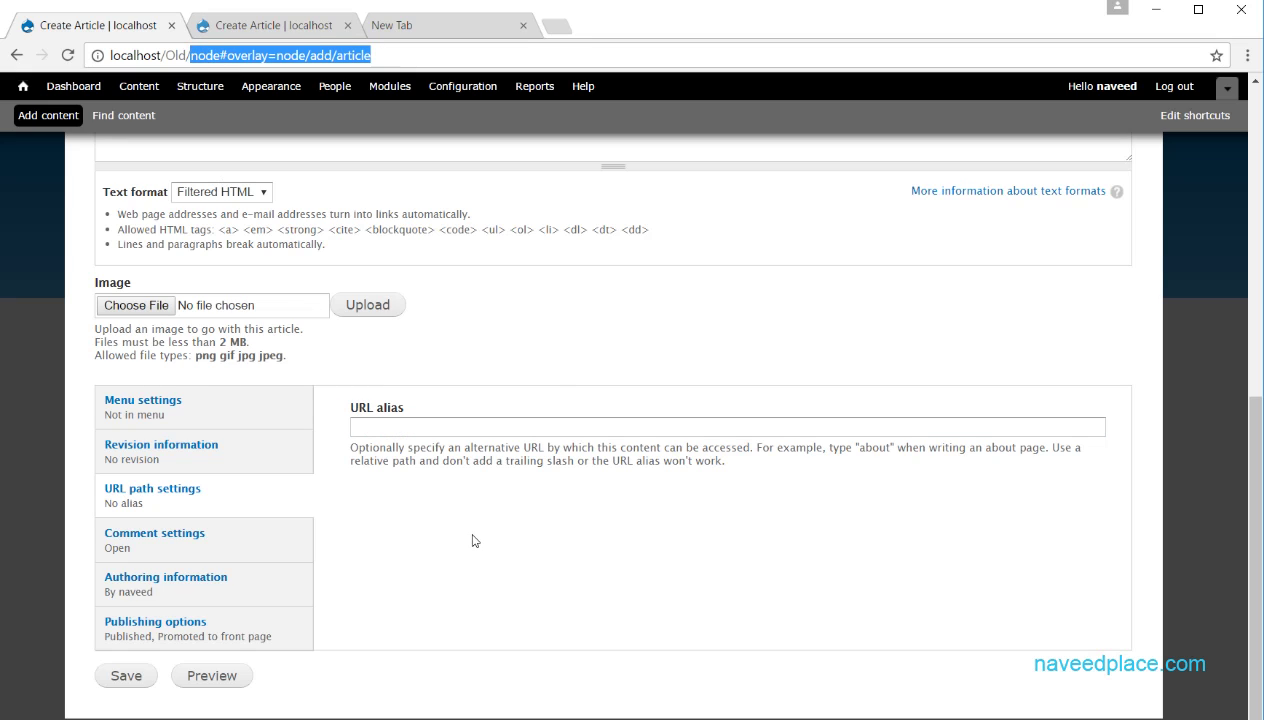
scroll(480, 510, up, 10)
click(1174, 194)
Open the Modules list and examine the core modules from Path to Taxonomy, including PHP filter
click(404, 91)
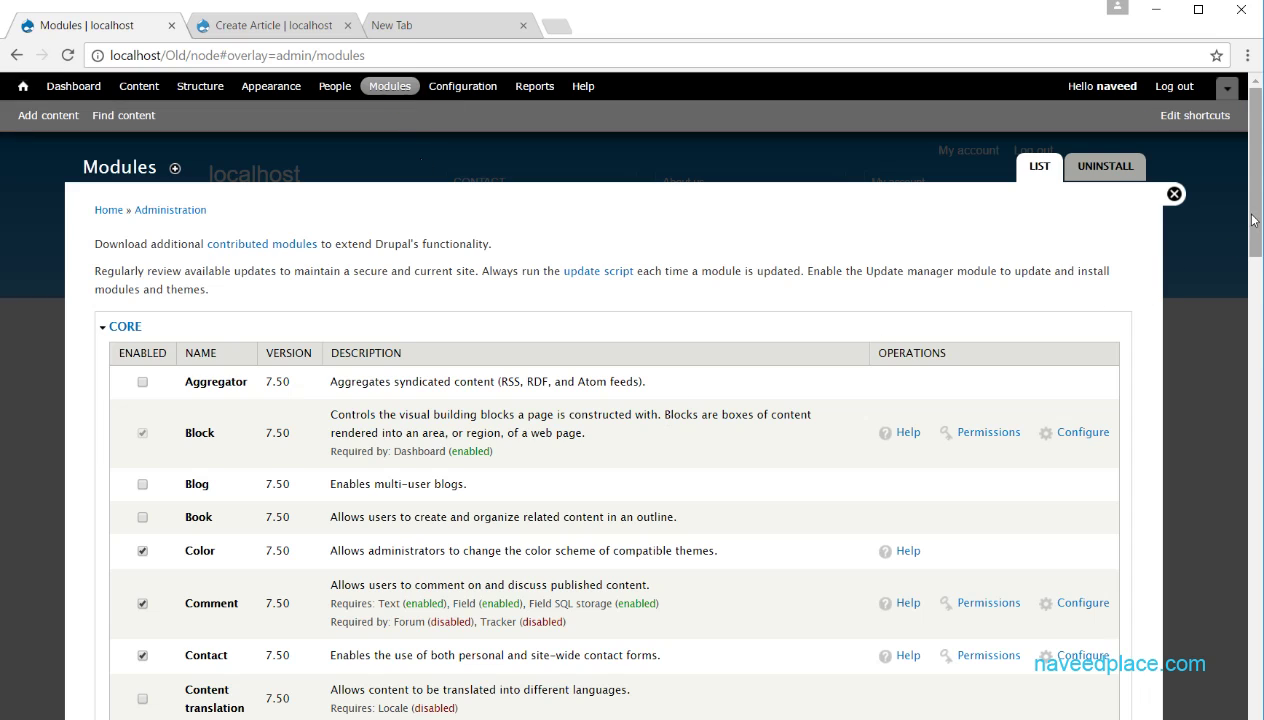
scroll(1241, 464, down, 10)
scroll(1241, 464, down, 8)
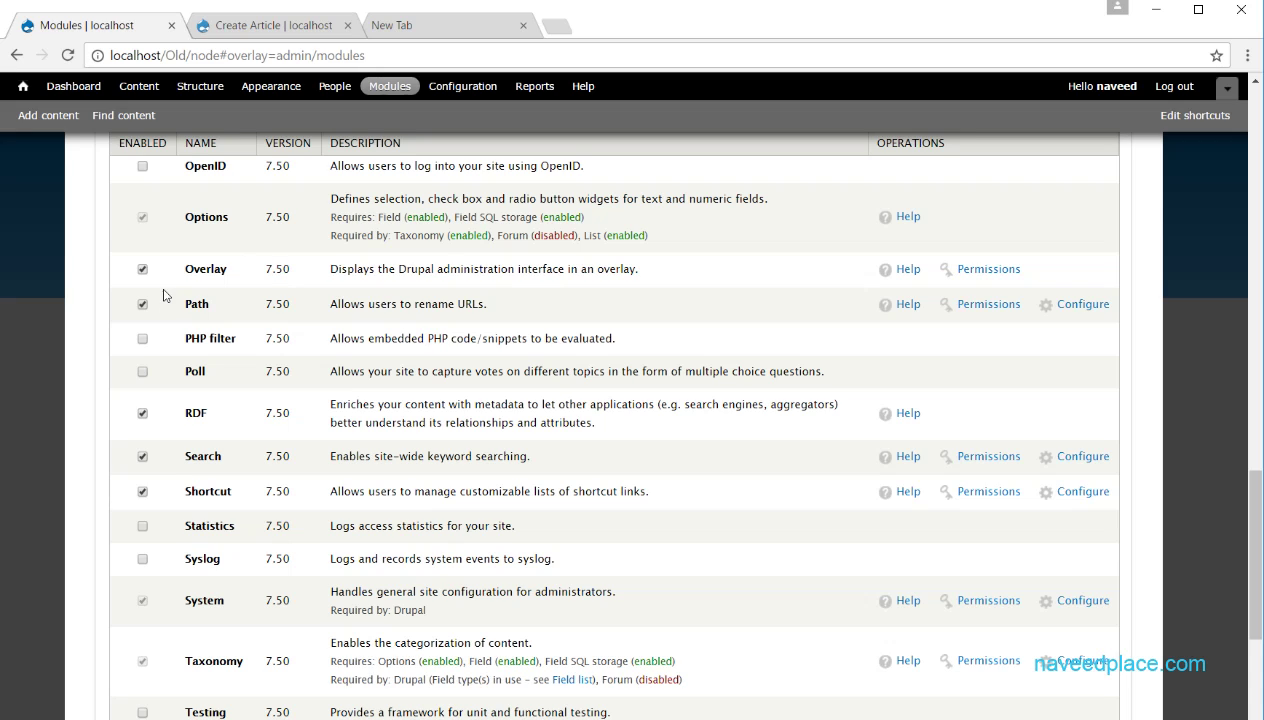
click(142, 338)
scroll(1238, 550, down, 3)
scroll(1238, 595, up, 2)
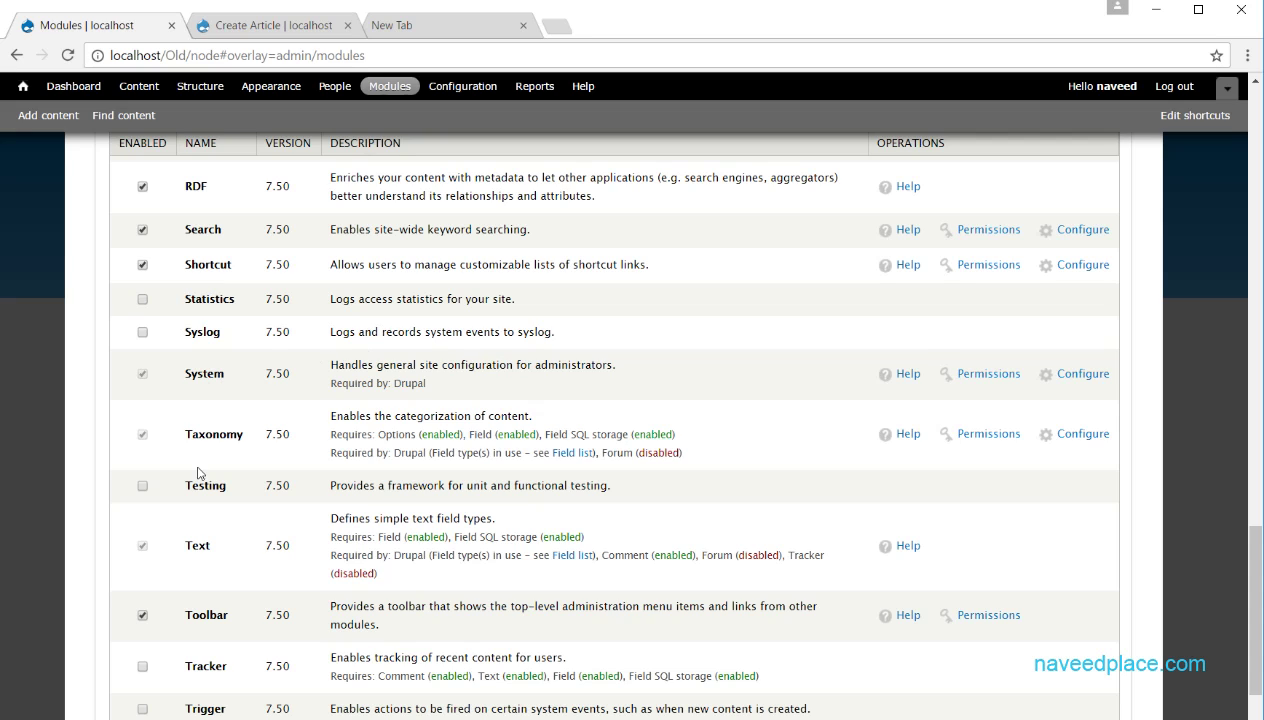
Read the descriptions of the Testing and Tracker modules in the core list
drag(371, 490, 619, 492)
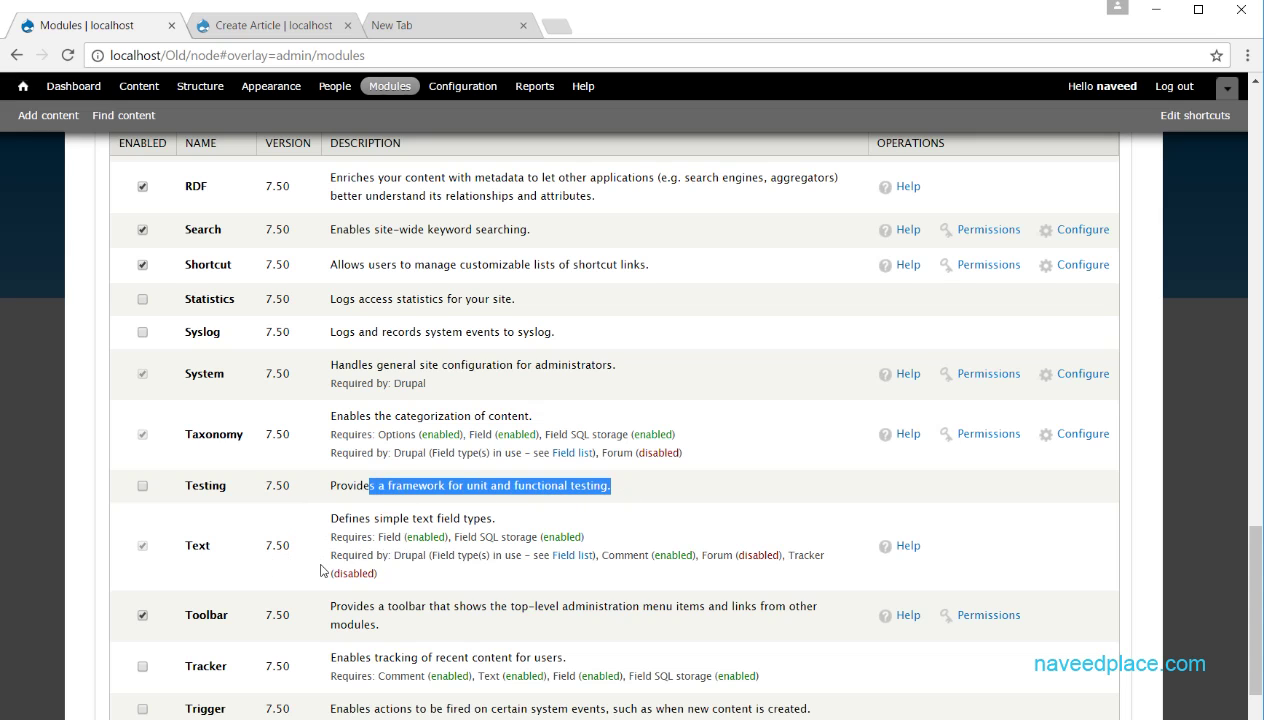
scroll(321, 570, down, 3)
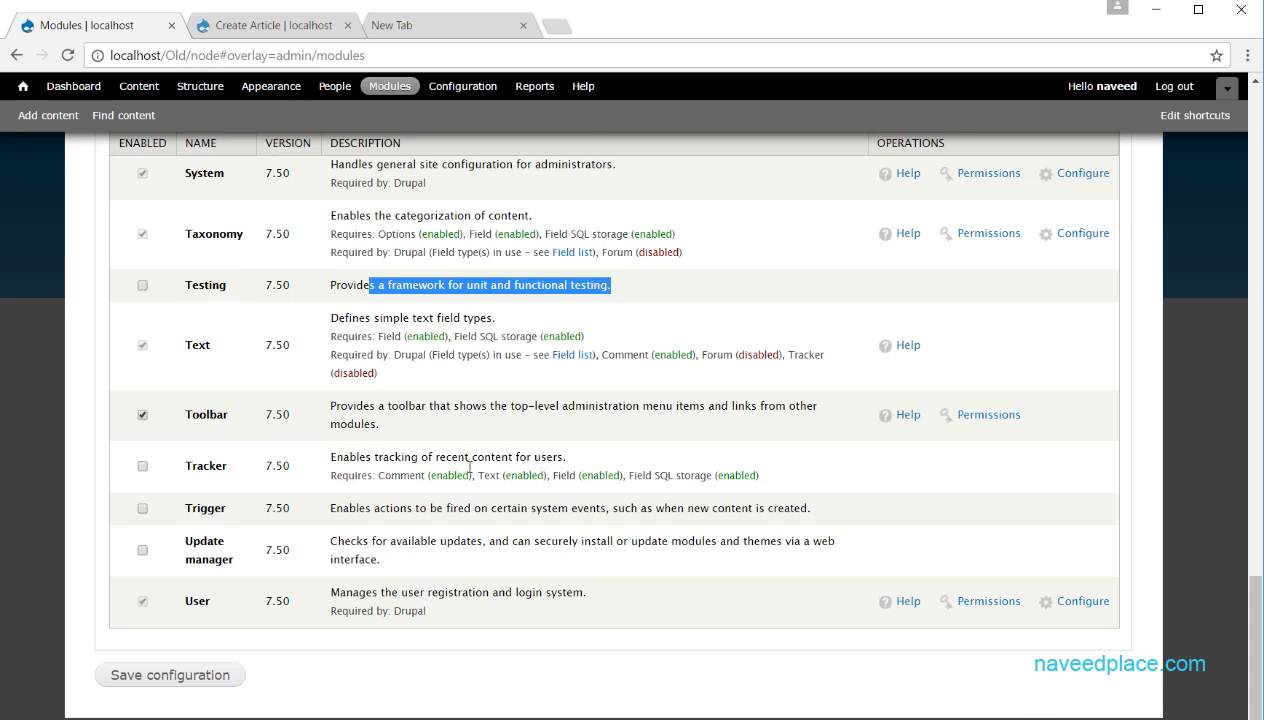
drag(567, 457, 335, 457)
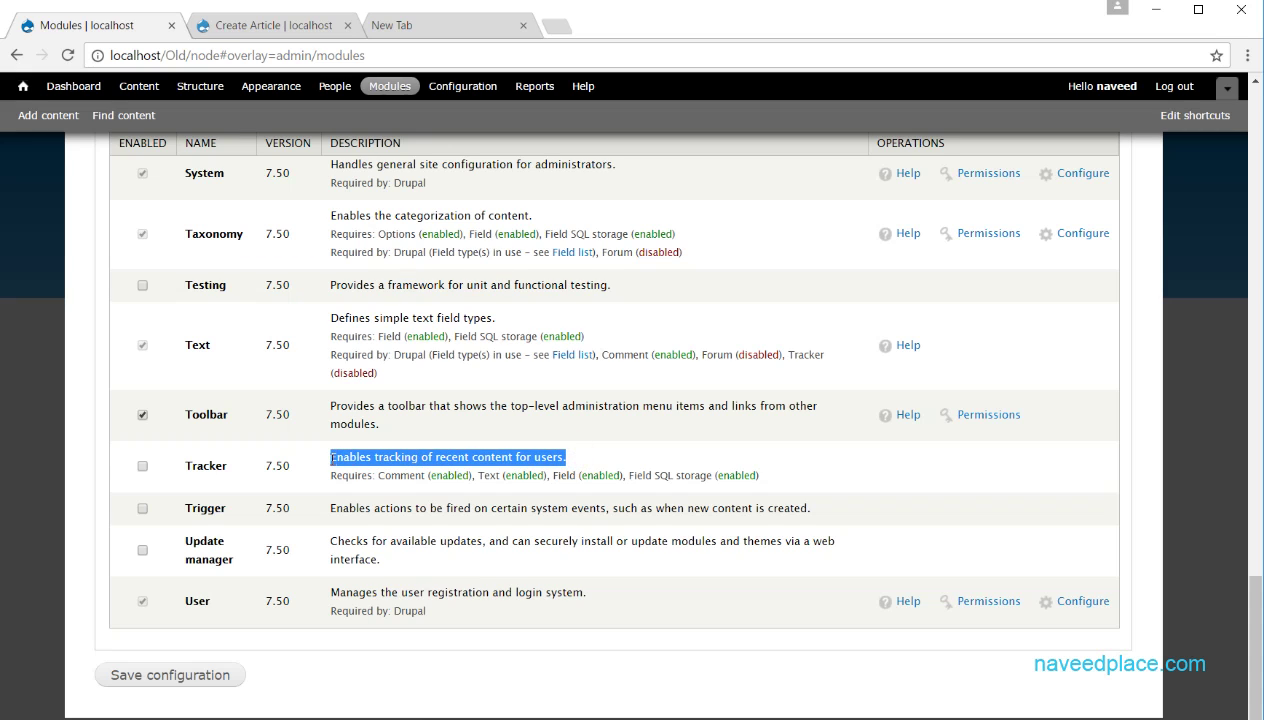
click(332, 458)
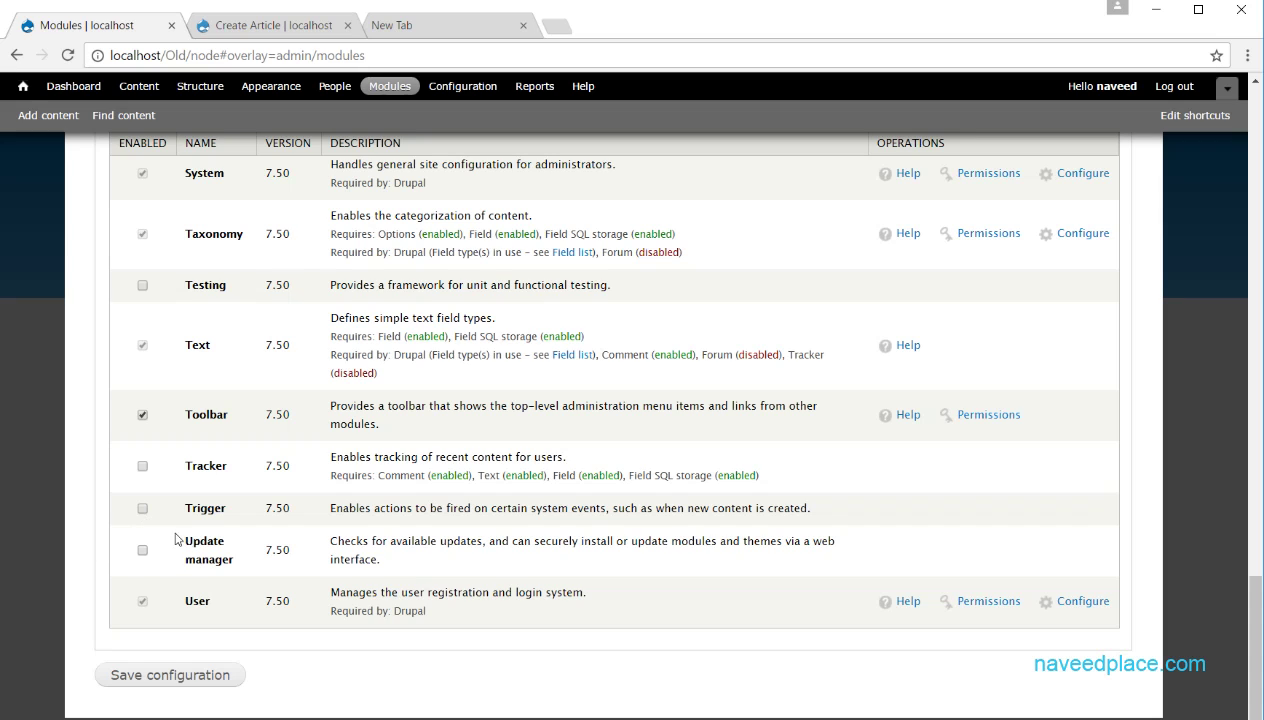
Check the Update manager and User entries at the end of the core list, leaving both settings as they are
click(143, 551)
click(144, 550)
click(144, 596)
key(Home)
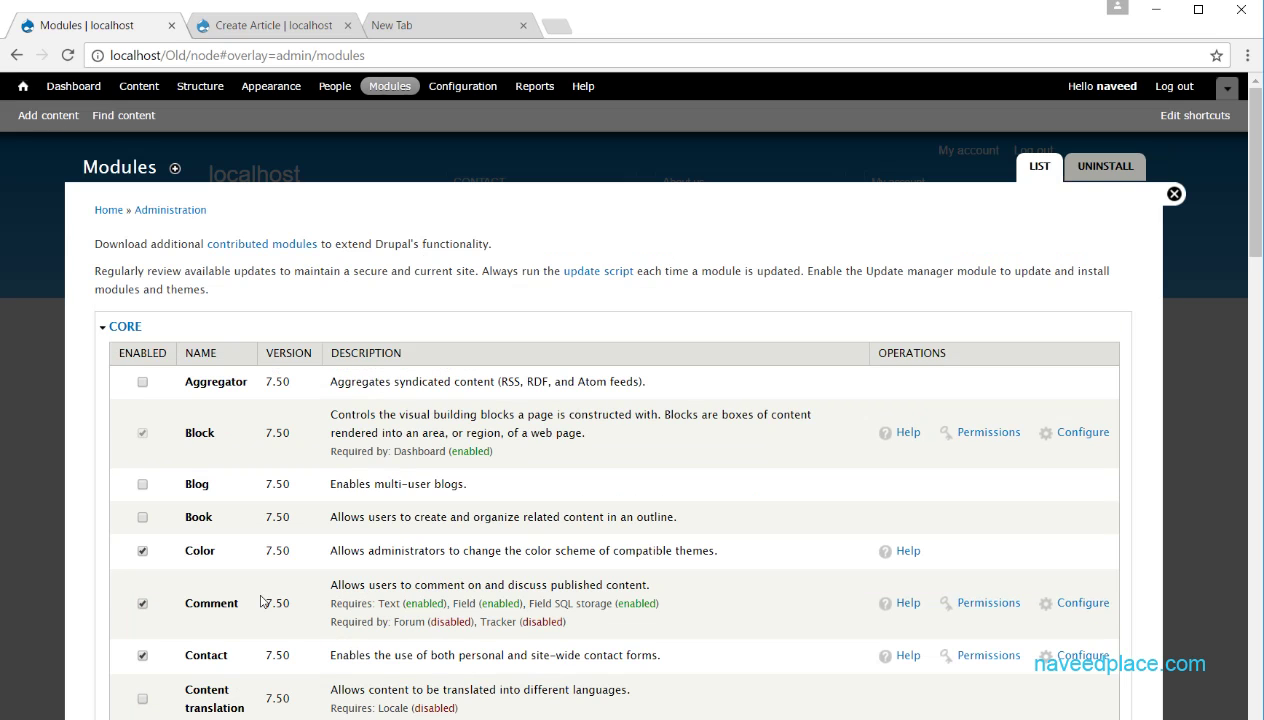
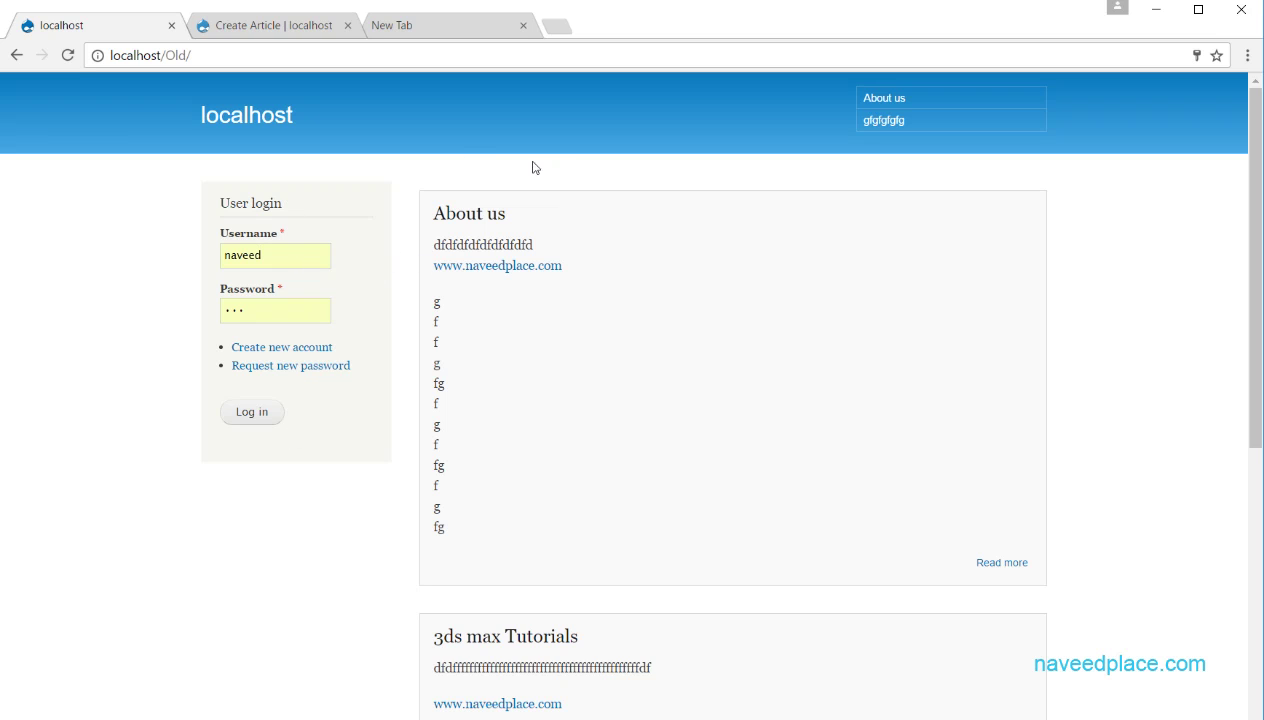
Log in to the site with the prefilled username and password and reopen the Modules list
click(252, 425)
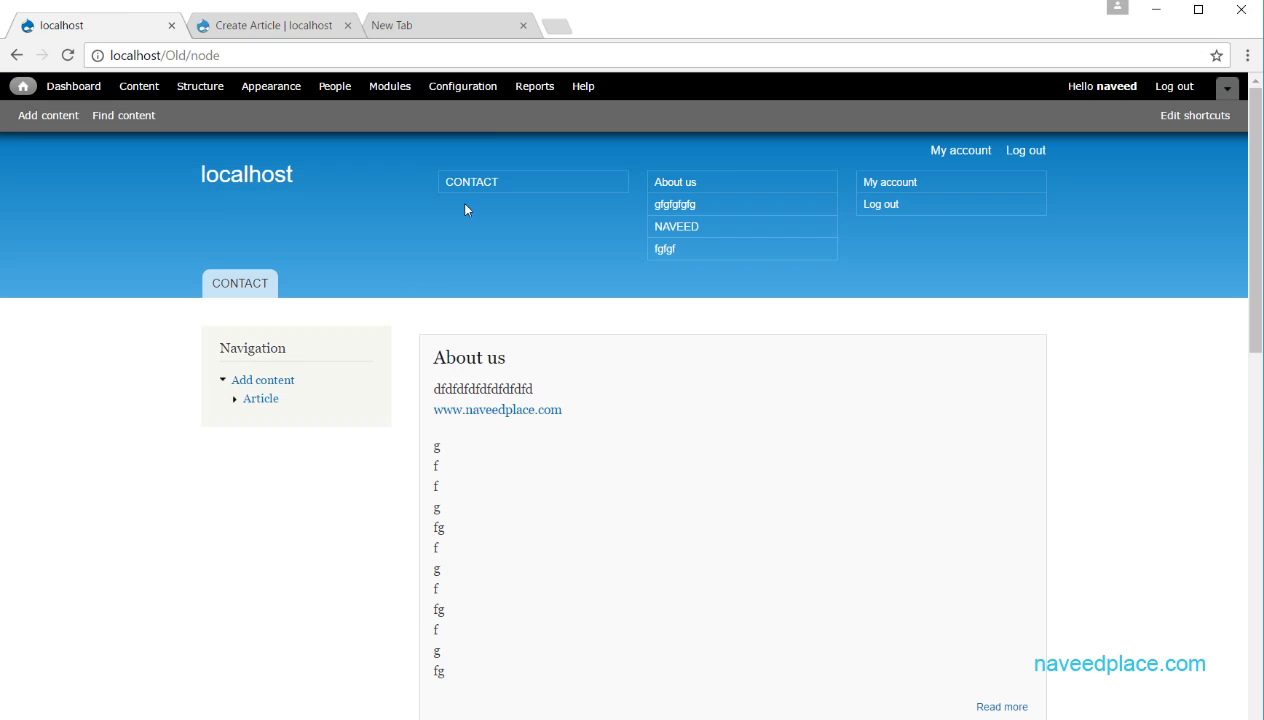
click(475, 90)
click(395, 88)
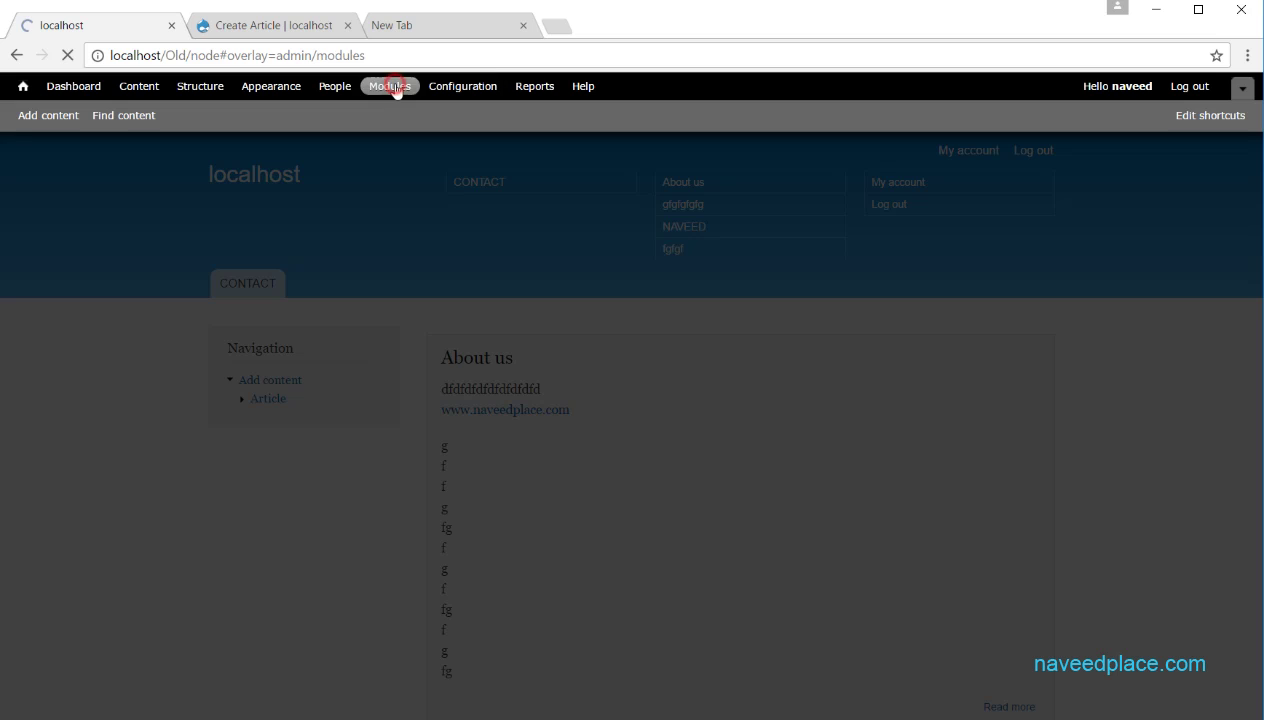
Check the User module's entry at the end of the list, and go over the Block, Blog, Book and Color modules
scroll(400, 533, down, 15)
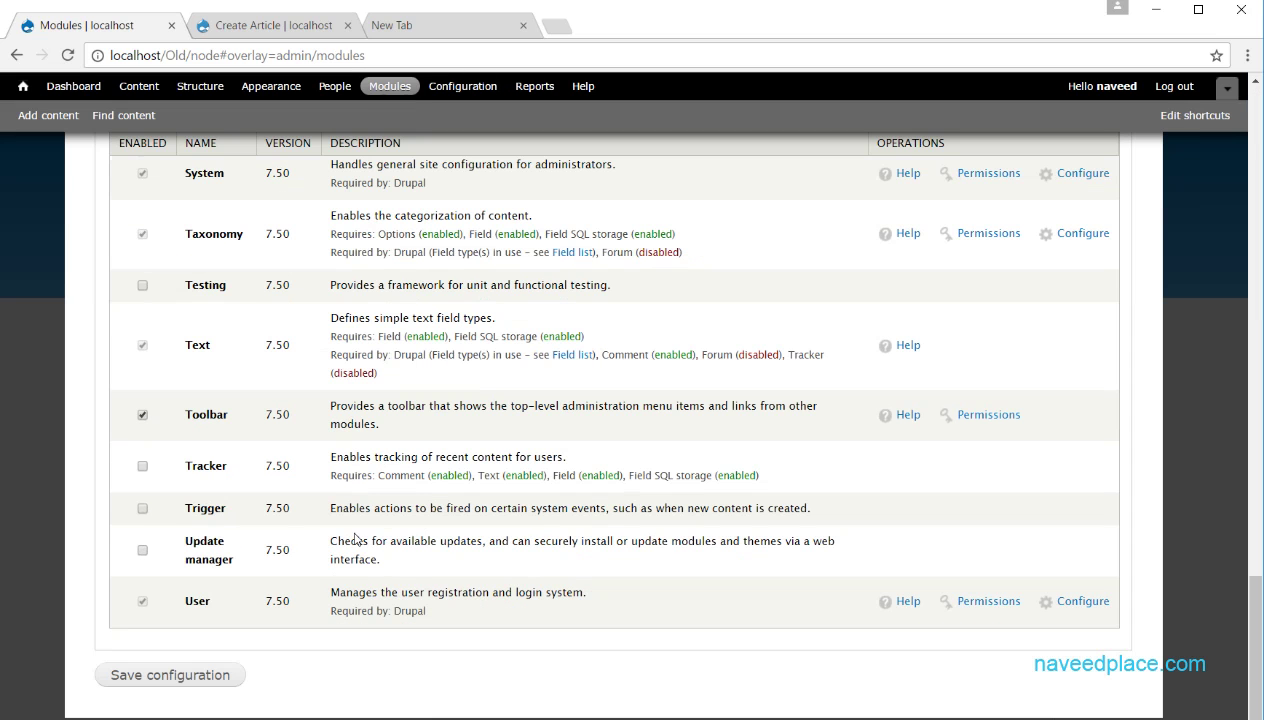
scroll(200, 605, up, 15)
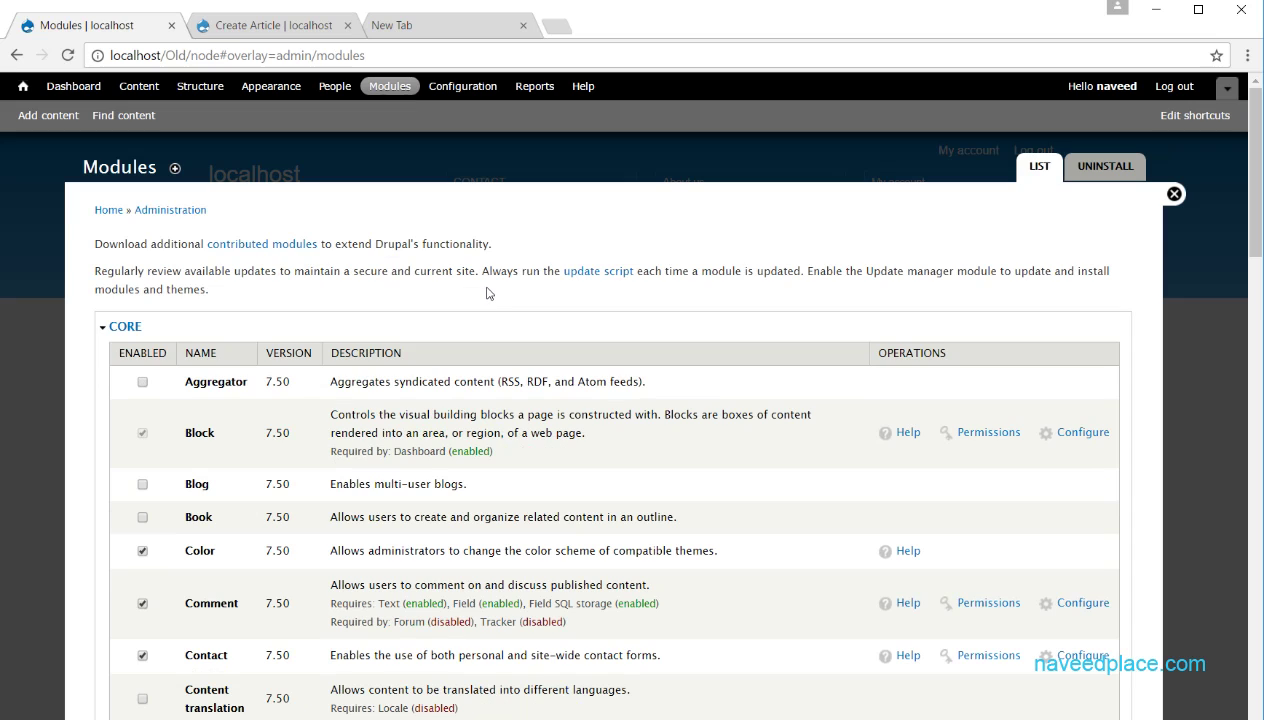
double_click(205, 432)
double_click(197, 483)
double_click(198, 516)
double_click(195, 551)
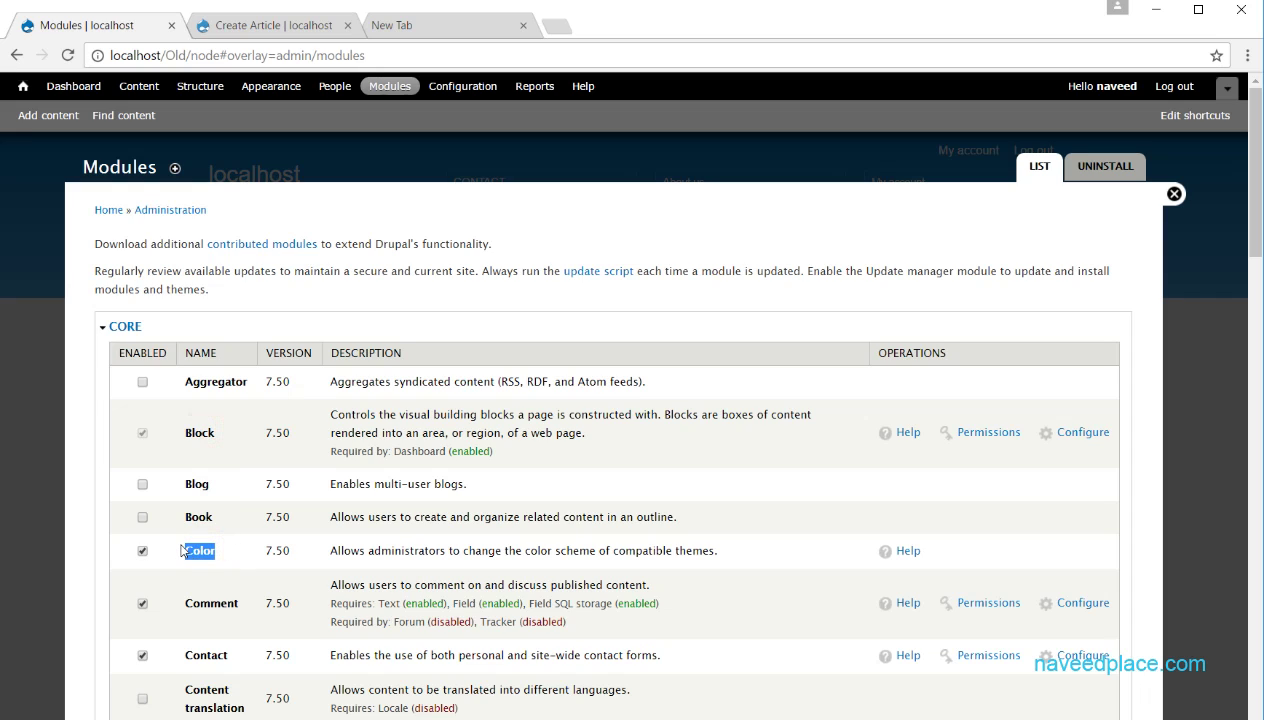